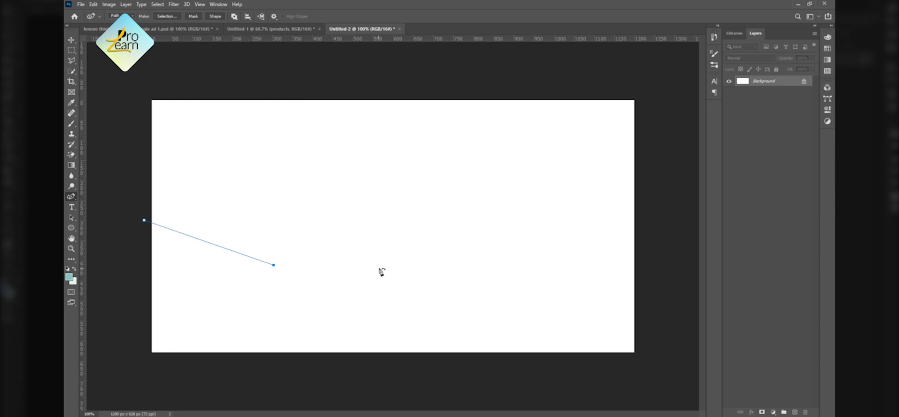
Step: Draw a closed curvature path whose wavy upper edge crosses the canvas and whose remaining points enclose the lower half outside the canvas
{"action": "left_click", "coordinate": [391, 259]}
{"action": "left_click", "coordinate": [513, 226]}
{"action": "left_click", "coordinate": [663, 192]}
{"action": "left_click", "coordinate": [686, 222]}
{"action": "left_click", "coordinate": [680, 370]}
{"action": "left_click", "coordinate": [596, 391]}
{"action": "left_click", "coordinate": [441, 397]}
{"action": "left_click", "coordinate": [270, 394]}
{"action": "left_click", "coordinate": [181, 383]}
{"action": "left_click", "coordinate": [120, 380]}
{"action": "left_click", "coordinate": [119, 314]}
{"action": "left_click", "coordinate": [118, 199]}
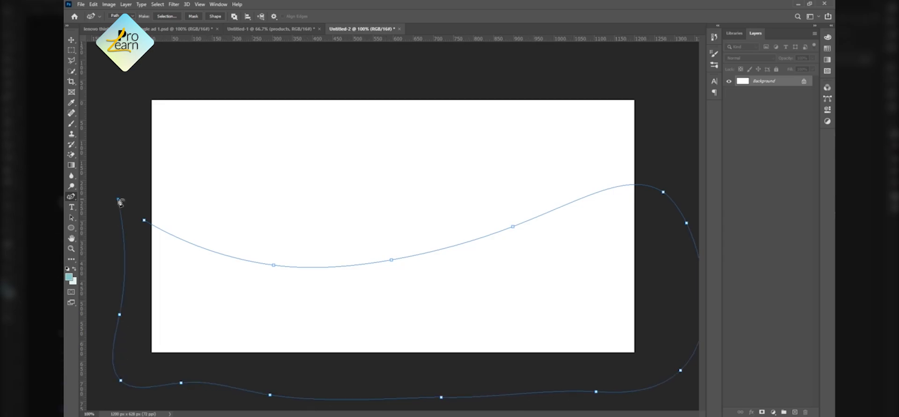
{"action": "left_click", "coordinate": [144, 221]}
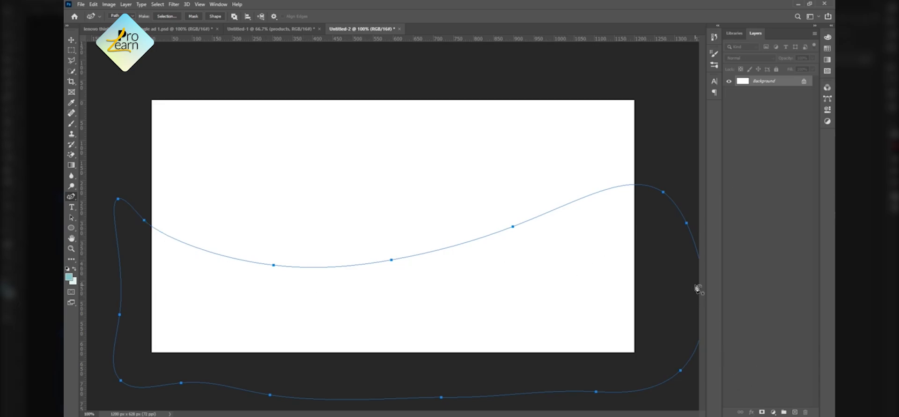
Step: Add a new layer and turn the wave path into a new selection
{"action": "left_click", "coordinate": [794, 411]}
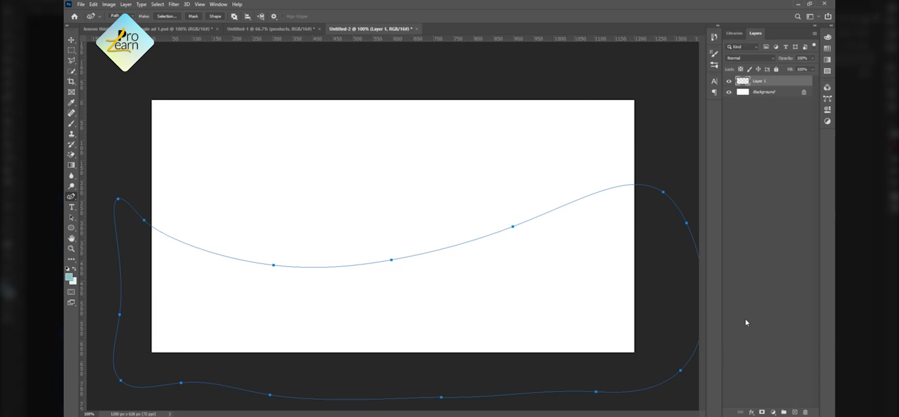
{"action": "right_click", "coordinate": [584, 265]}
{"action": "left_click", "coordinate": [608, 116]}
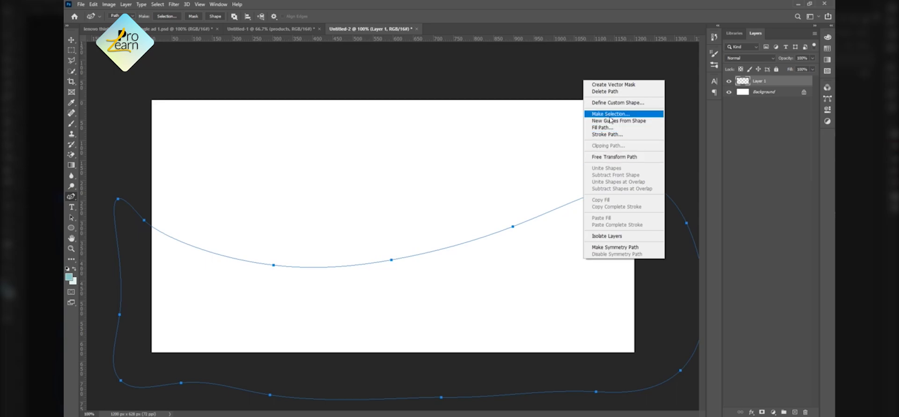
{"action": "left_click", "coordinate": [490, 114]}
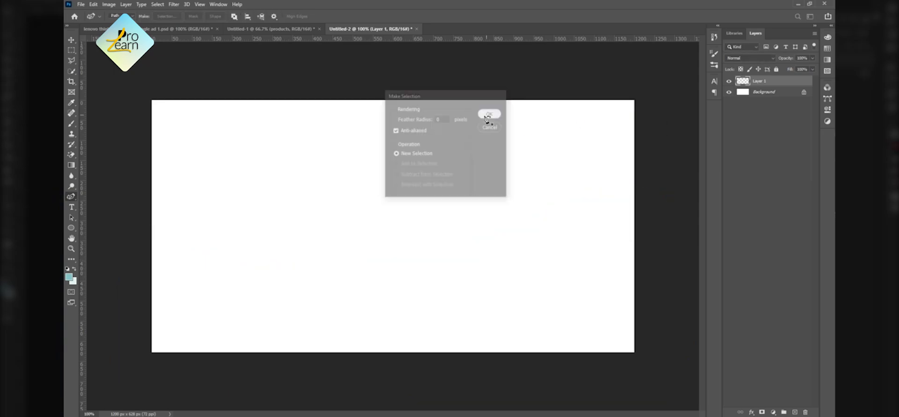
Step: Set the foreground color to bright cyan 00d8ff, fill the wave selection with it and deselect
{"action": "left_click", "coordinate": [69, 277]}
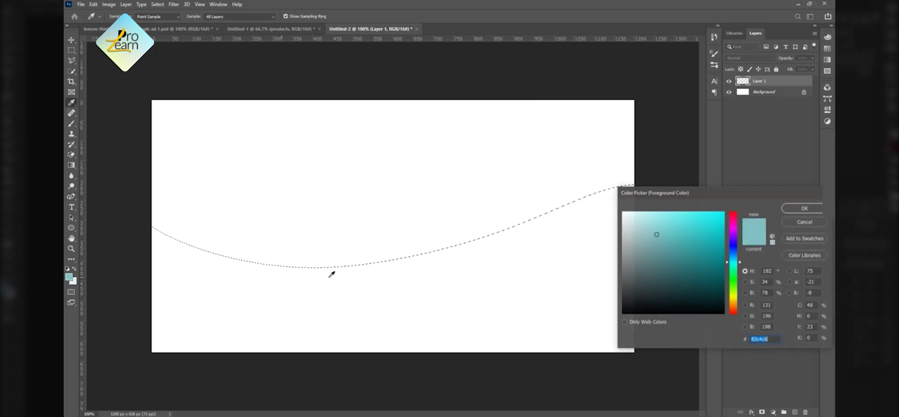
{"action": "left_click", "coordinate": [736, 260]}
{"action": "left_click", "coordinate": [715, 256]}
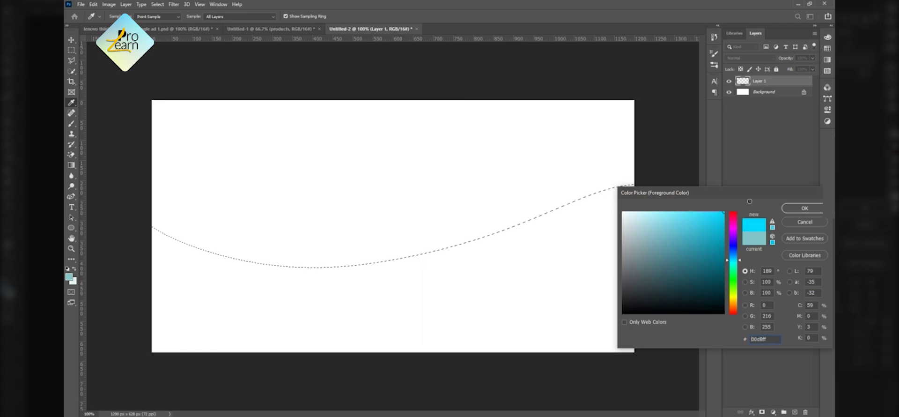
{"action": "left_click", "coordinate": [803, 208]}
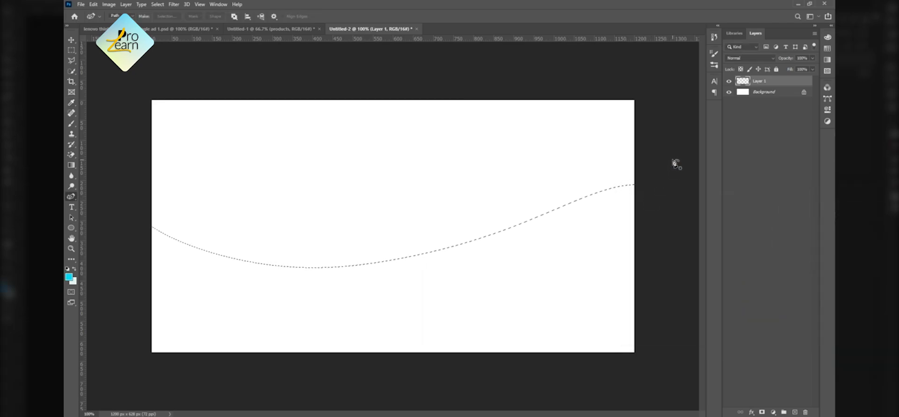
{"action": "key", "text": "alt+BackSpace"}
{"action": "key", "text": "ctrl+d"}
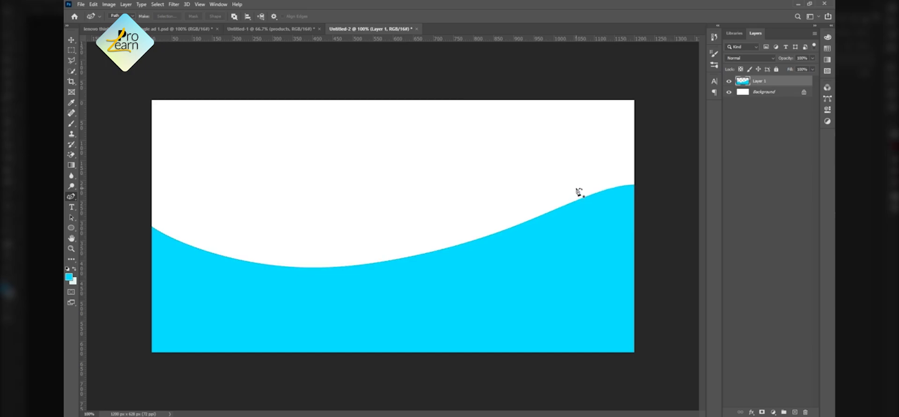
Step: Draw a tall, narrow vertical rectangle about 41 px wide and 496 px high near the middle of the canvas
{"action": "key", "text": "u"}
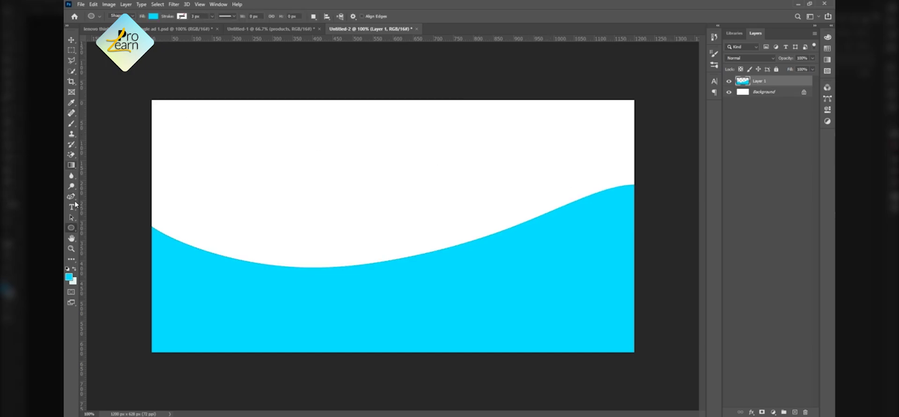
{"action": "right_click", "coordinate": [71, 228]}
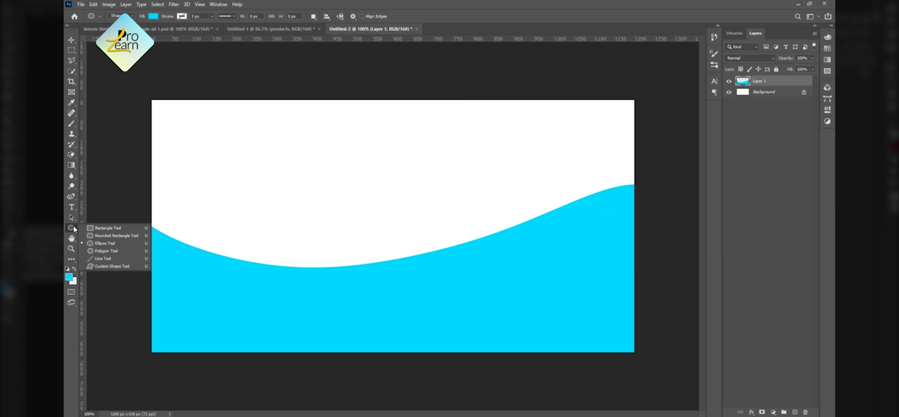
{"action": "left_click", "coordinate": [114, 229]}
{"action": "left_click_drag", "start_coordinate": [318, 121], "coordinate": [335, 317]}
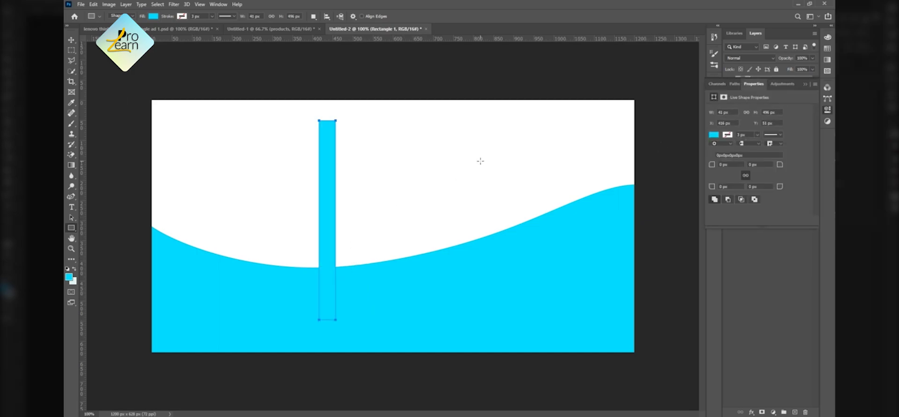
Step: Duplicate the vertical rectangle just to its right and narrow the copy to about 11 px wide
{"action": "key", "text": "v"}
{"action": "left_click_drag", "start_coordinate": [328, 206], "coordinate": [342, 215]}
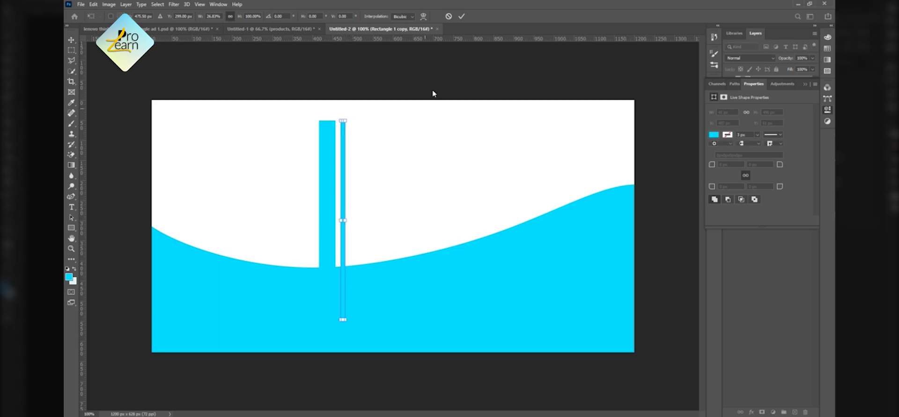
{"action": "left_click", "coordinate": [461, 16]}
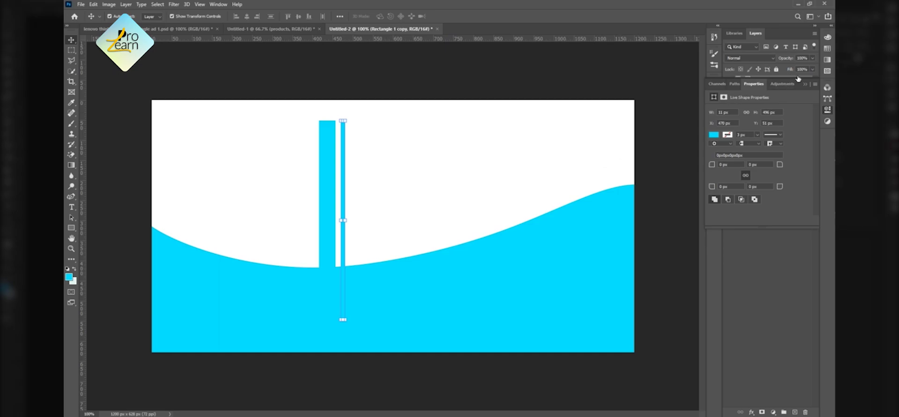
{"action": "left_click", "coordinate": [805, 83]}
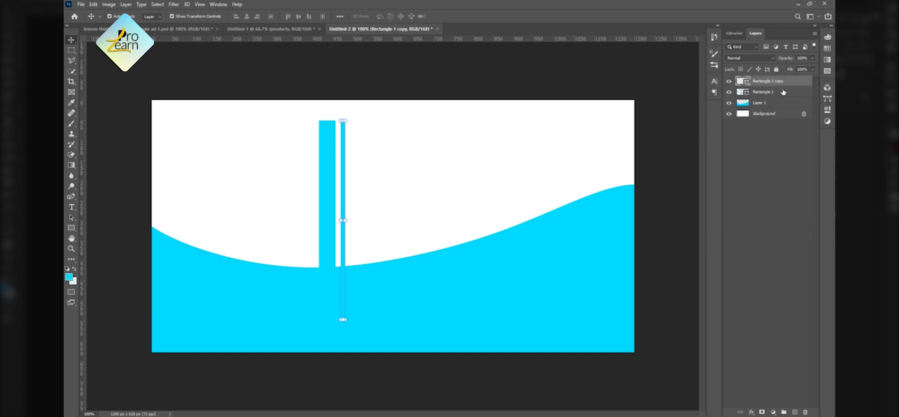
Step: Rotate both rectangles together by about 41° and place them as diagonal stripes across the canvas's upper-left corner
{"action": "left_click", "coordinate": [783, 92], "text": "shift"}
{"action": "left_click_drag", "start_coordinate": [351, 115], "coordinate": [225, 97]}
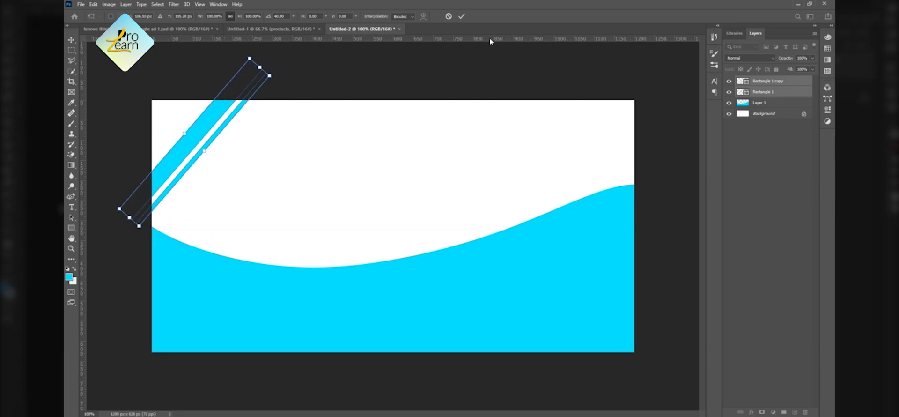
{"action": "left_click", "coordinate": [462, 18]}
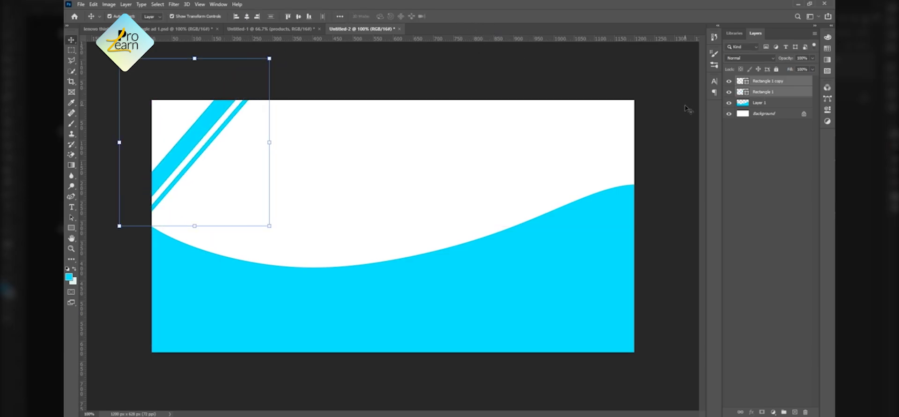
Step: Duplicate the pair of diagonal stripes and place the copies at the canvas's upper-right corner
{"action": "key", "text": "ctrl+j"}
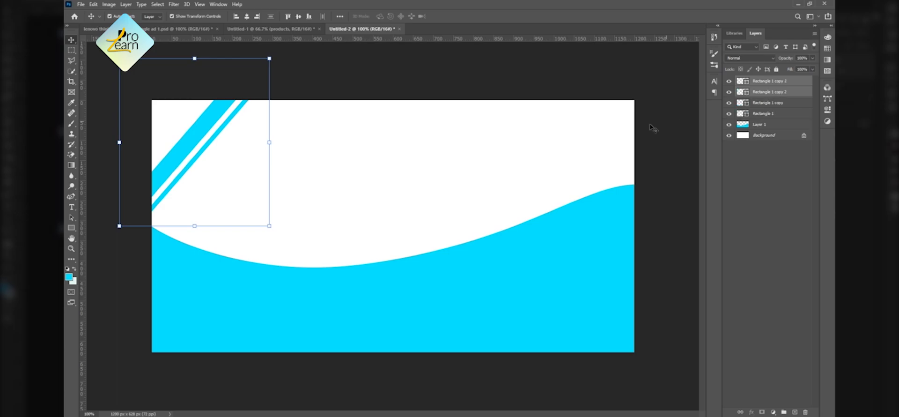
{"action": "key", "text": "ctrl+t"}
{"action": "left_click_drag", "start_coordinate": [202, 130], "coordinate": [577, 157]}
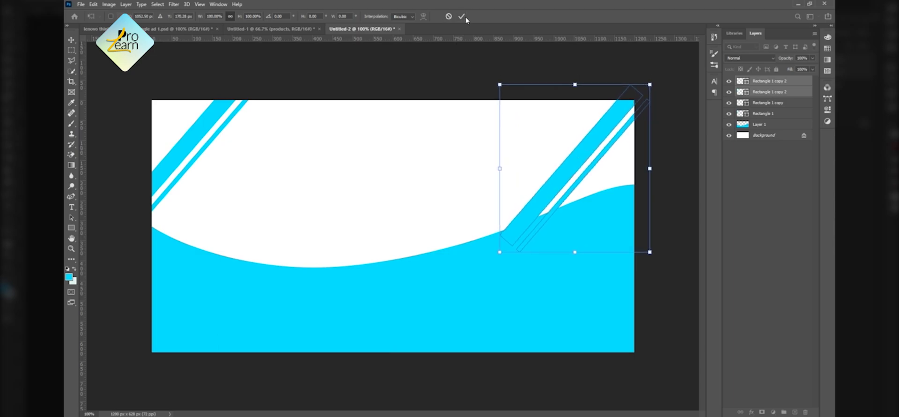
{"action": "left_click", "coordinate": [462, 17]}
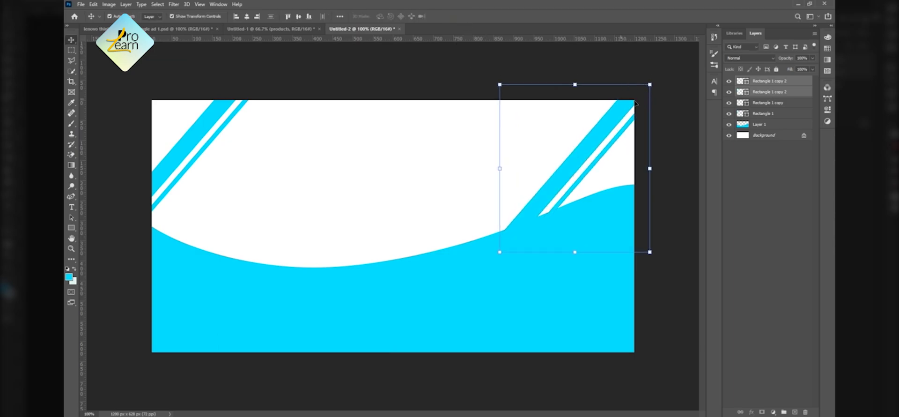
Step: Move the two left stripes and the wide right stripe beneath the cyan wave layer and change their fill to white
{"action": "left_click", "coordinate": [781, 115], "text": "shift"}
{"action": "left_click_drag", "start_coordinate": [781, 116], "coordinate": [778, 128]}
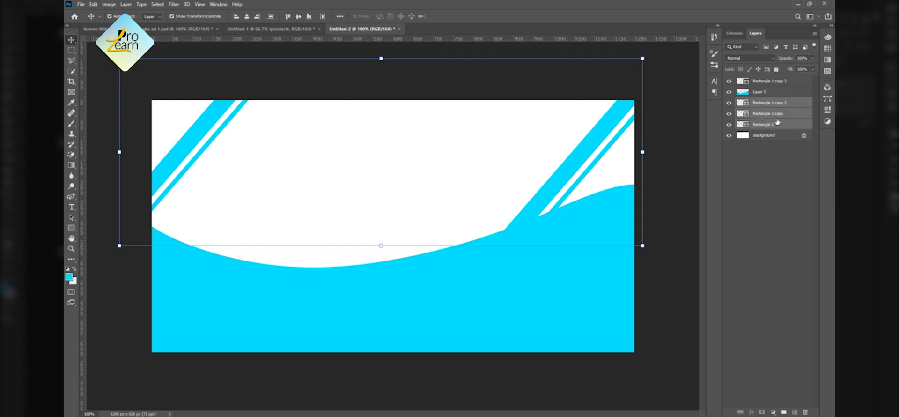
{"action": "left_click", "coordinate": [827, 110]}
{"action": "left_click", "coordinate": [828, 110]}
{"action": "key", "text": "u"}
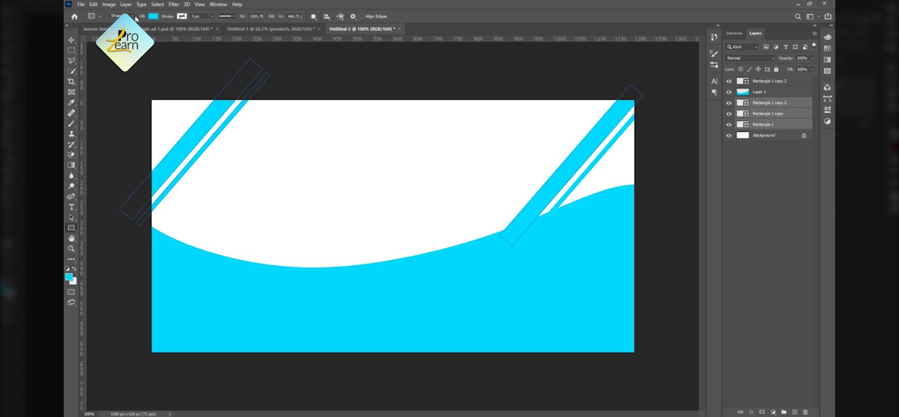
{"action": "left_click", "coordinate": [153, 17]}
{"action": "left_click", "coordinate": [201, 33]}
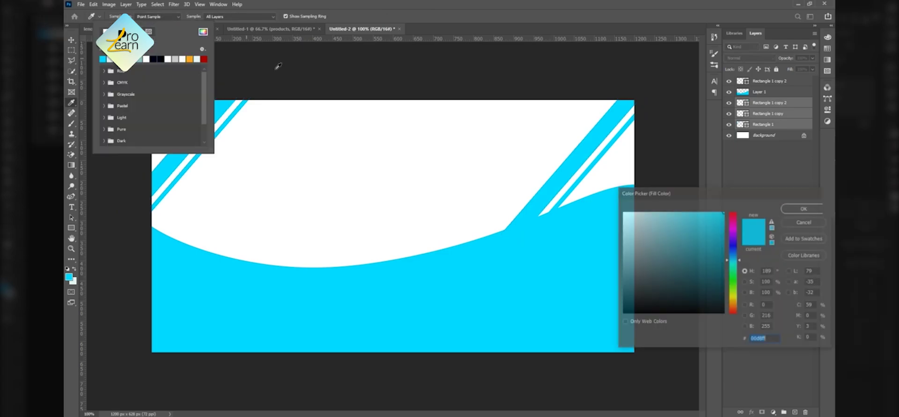
{"action": "left_click", "coordinate": [603, 188]}
{"action": "left_click", "coordinate": [794, 209]}
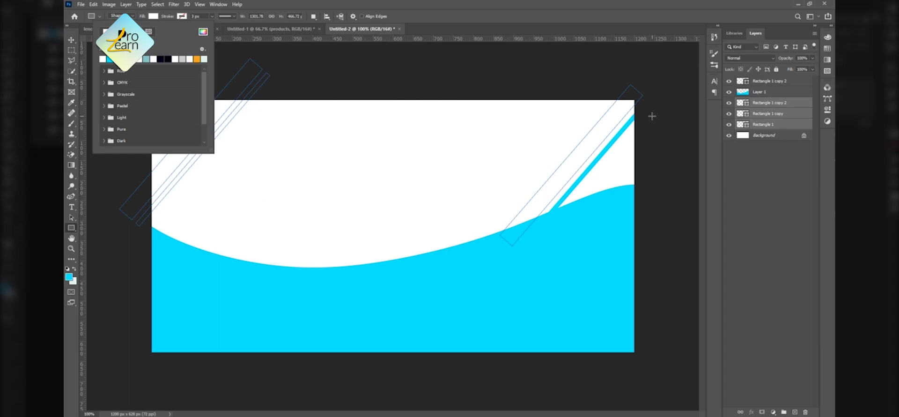
Step: Move the remaining thin right stripe beneath the wave layer and change its fill to white
{"action": "left_click", "coordinate": [775, 84]}
{"action": "left_click_drag", "start_coordinate": [775, 83], "coordinate": [771, 97]}
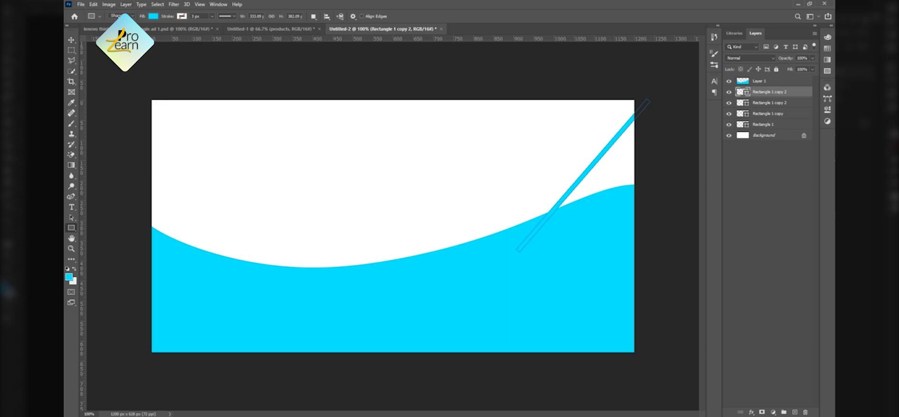
{"action": "left_click", "coordinate": [155, 18]}
{"action": "left_click", "coordinate": [153, 58]}
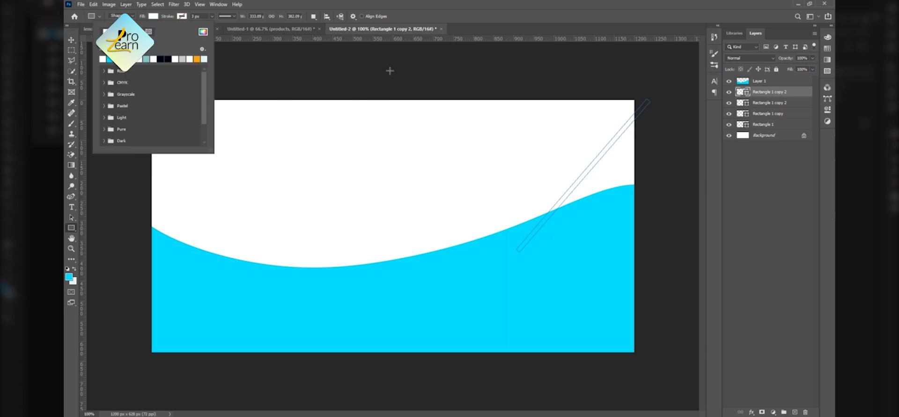
{"action": "key", "text": "v"}
{"action": "left_click", "coordinate": [406, 68]}
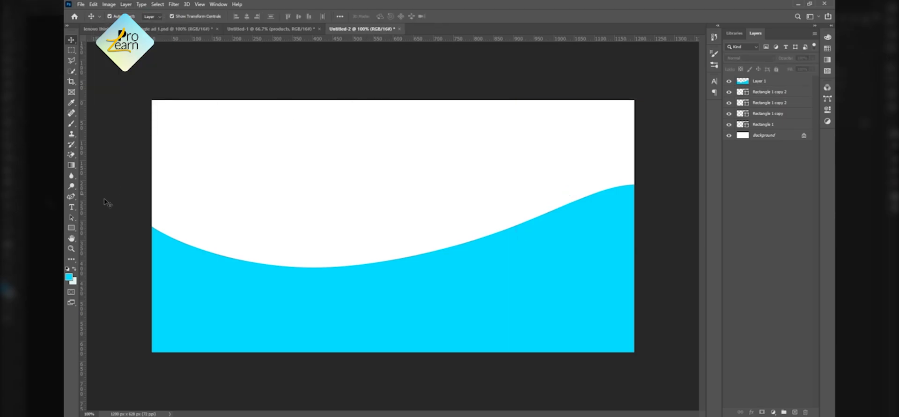
Step: Set the foreground color to light gray c3c3c3 and fill the Background layer with it
{"action": "left_click", "coordinate": [70, 278]}
{"action": "mouse_move", "coordinate": [653, 286]}
{"action": "left_mouse_down"}
{"action": "mouse_move", "coordinate": [605, 250]}
{"action": "mouse_move", "coordinate": [599, 235]}
{"action": "left_mouse_up"}
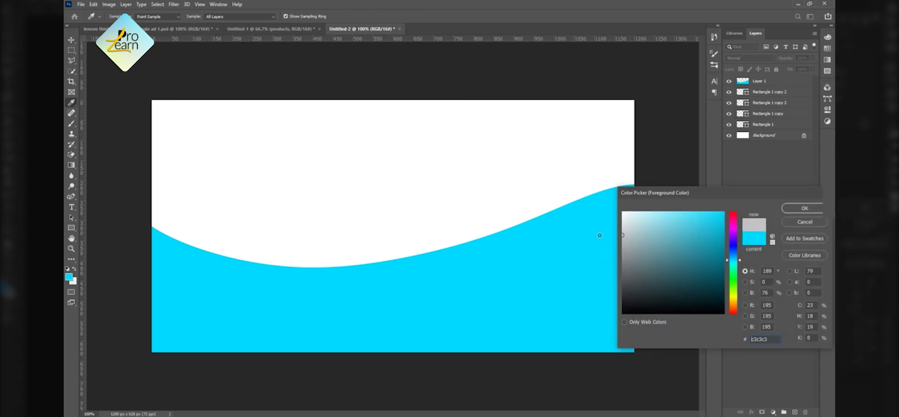
{"action": "left_click", "coordinate": [803, 208]}
{"action": "left_click", "coordinate": [760, 138]}
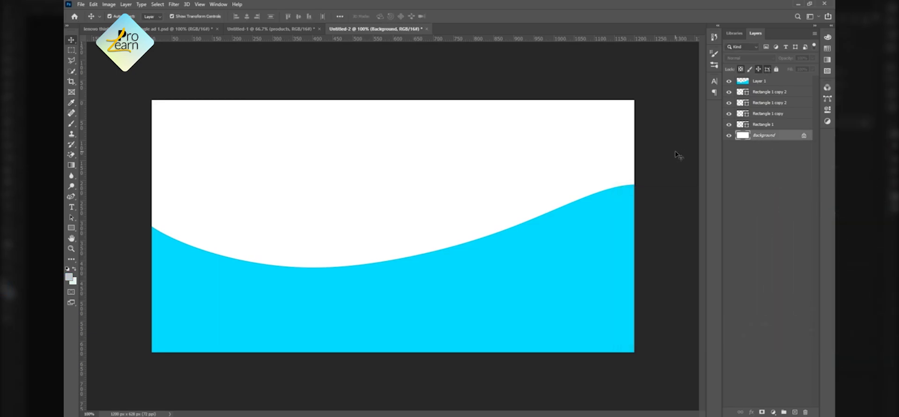
{"action": "key", "text": "alt+BackSpace"}
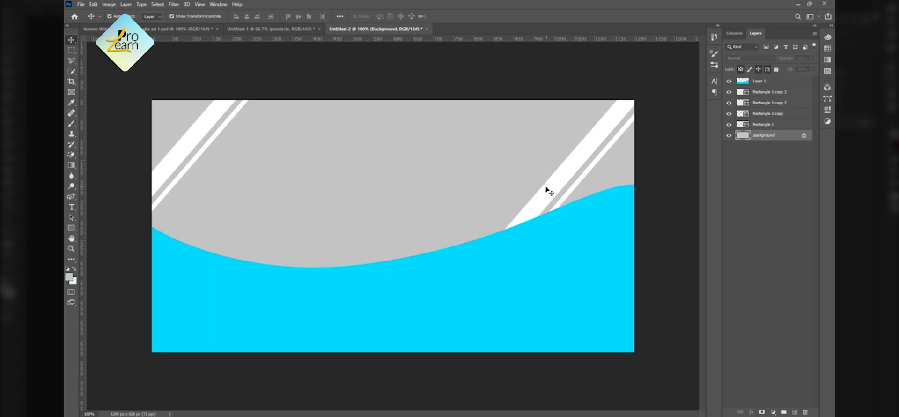
Step: Add a Gradient Overlay effect to the cyan wave layer
{"action": "left_click", "coordinate": [532, 260]}
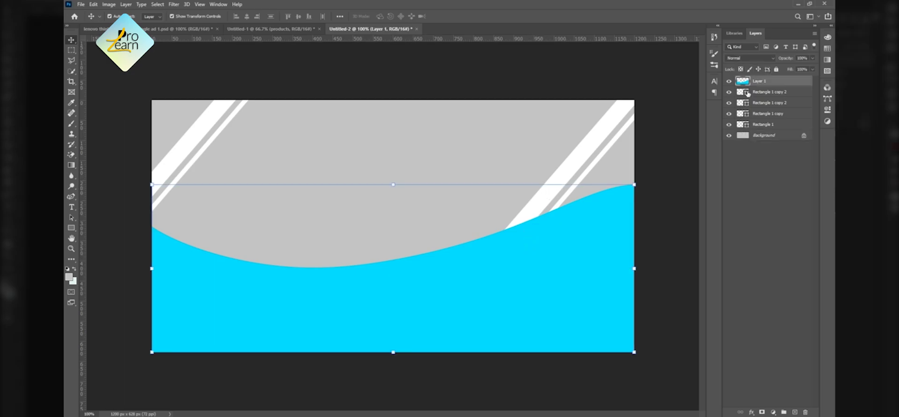
{"action": "right_click", "coordinate": [772, 81]}
{"action": "left_click", "coordinate": [770, 83]}
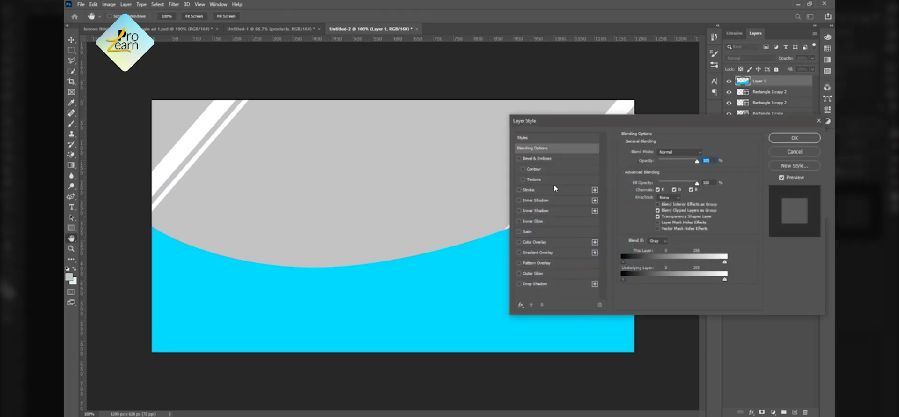
{"action": "left_click", "coordinate": [557, 251]}
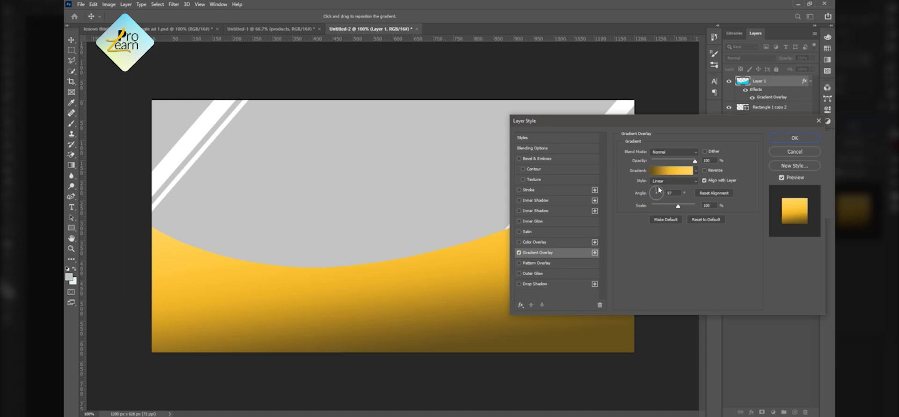
Step: Open the wave's gradient for editing and change its first color stop to bright cyan 00deff
{"action": "left_click", "coordinate": [664, 171]}
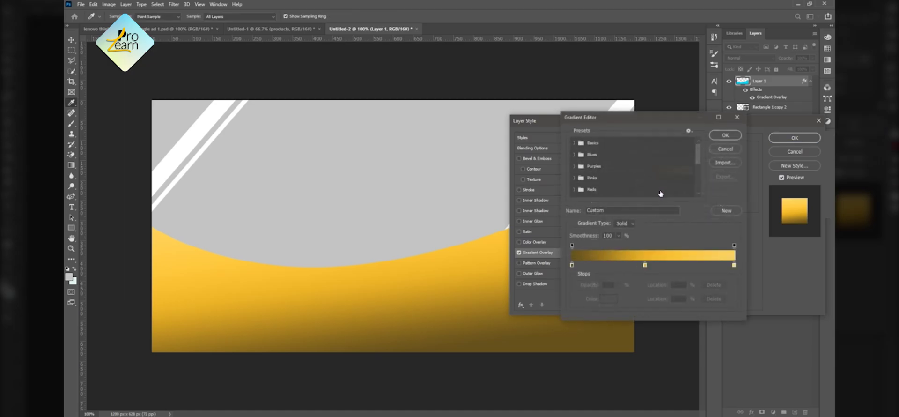
{"action": "left_click", "coordinate": [571, 265]}
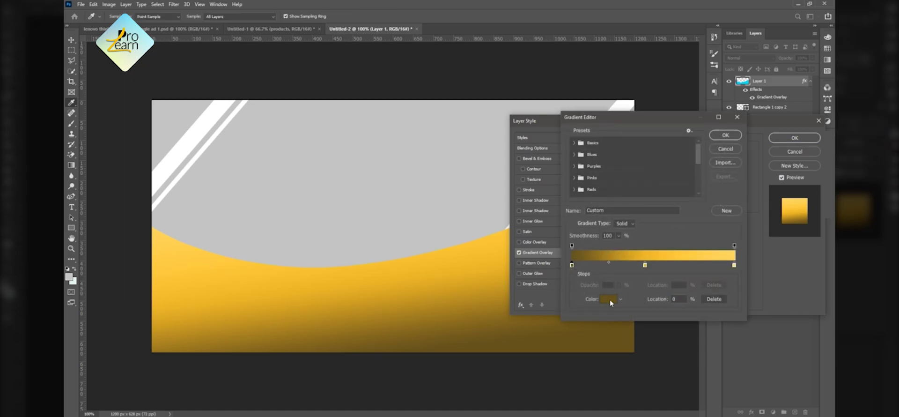
{"action": "left_click", "coordinate": [608, 298]}
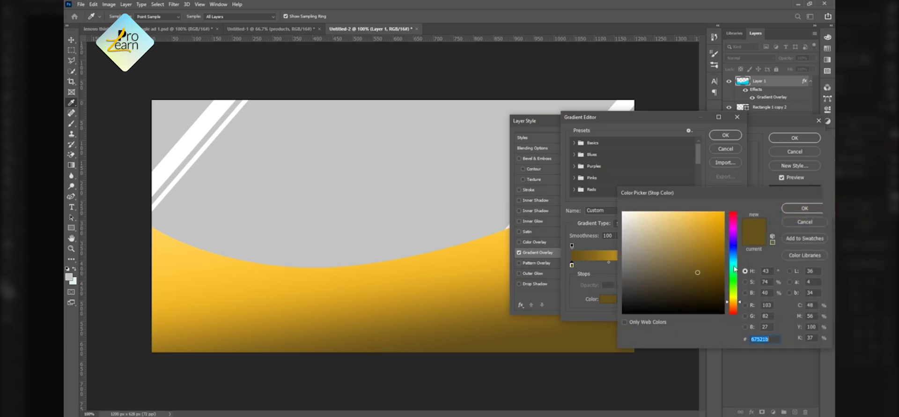
{"action": "left_click_drag", "start_coordinate": [732, 301], "coordinate": [737, 262]}
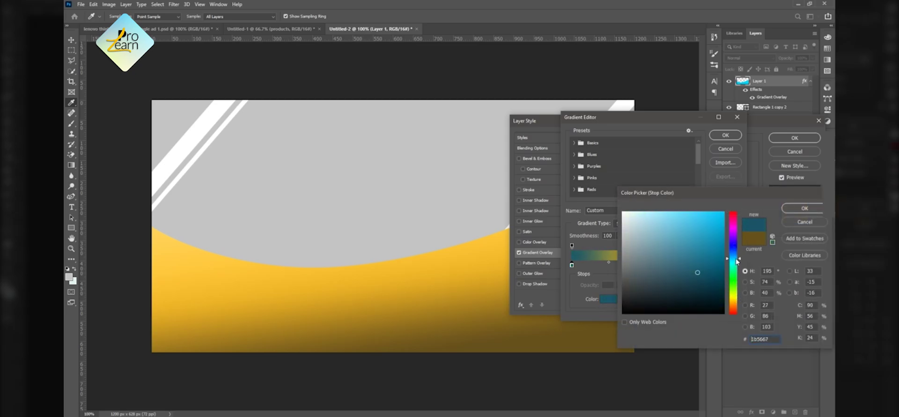
{"action": "left_click", "coordinate": [723, 212]}
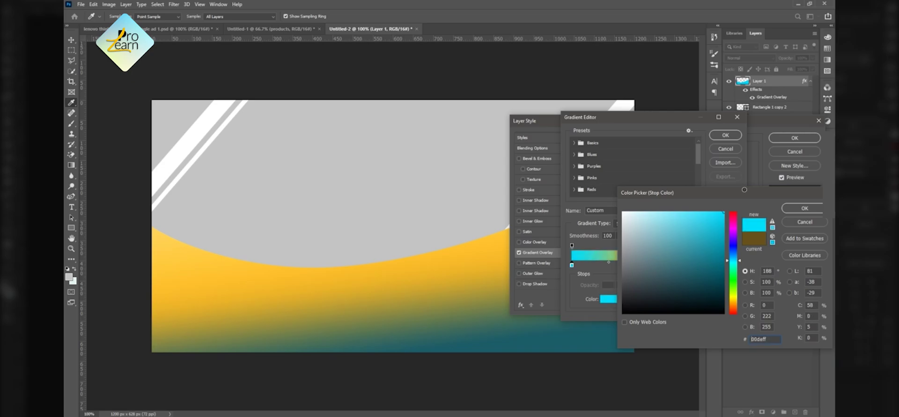
{"action": "left_click", "coordinate": [805, 208]}
Step: Change the gradient's middle color stop to a darker teal shade of the cyan
{"action": "left_click", "coordinate": [644, 265]}
{"action": "left_click", "coordinate": [609, 299]}
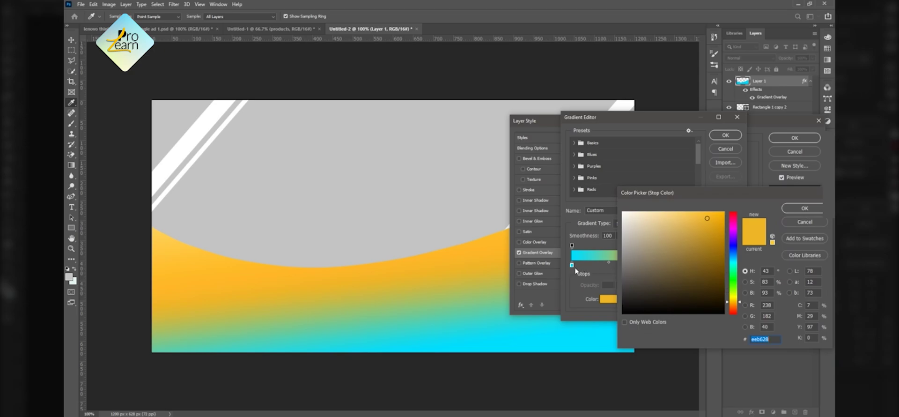
{"action": "left_click", "coordinate": [590, 349]}
{"action": "mouse_move", "coordinate": [723, 214]}
{"action": "left_mouse_down"}
{"action": "mouse_move", "coordinate": [724, 248]}
{"action": "mouse_move", "coordinate": [723, 240]}
{"action": "left_mouse_up"}
{"action": "left_click", "coordinate": [794, 209]}
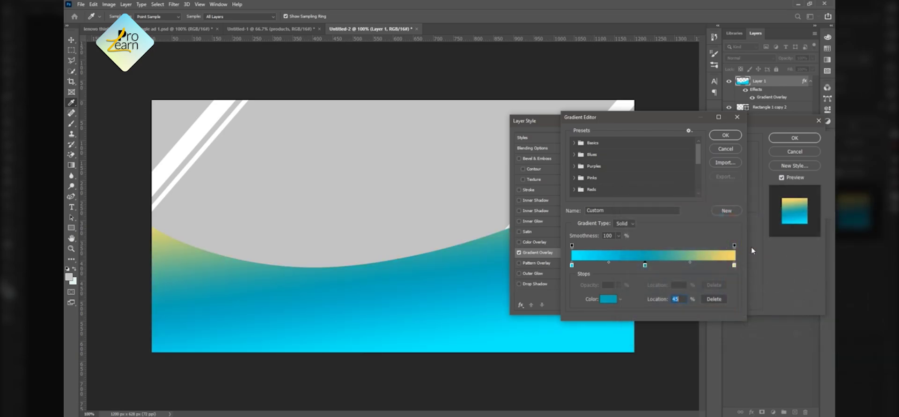
Step: Change the gradient's last color stop to cyan 00d8ff, sampled from the wave
{"action": "left_click", "coordinate": [734, 265]}
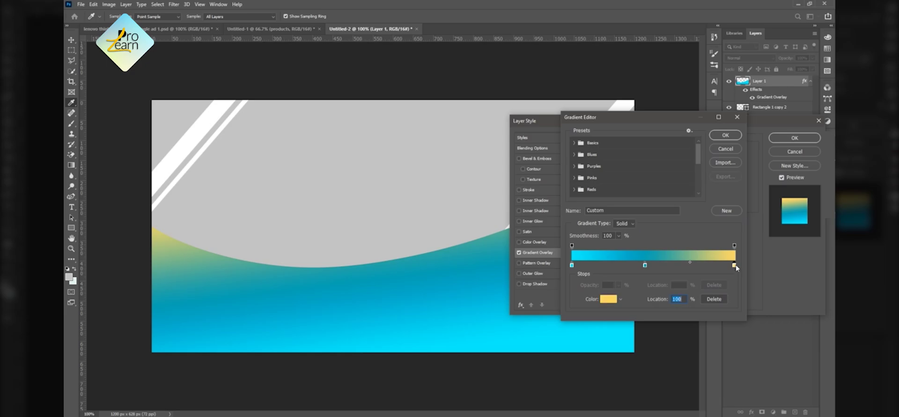
{"action": "left_click", "coordinate": [608, 299]}
{"action": "left_click", "coordinate": [595, 346]}
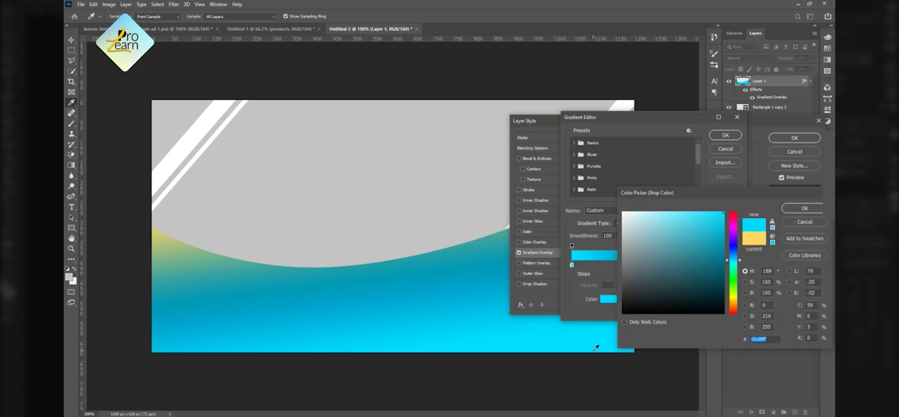
{"action": "left_click", "coordinate": [810, 207]}
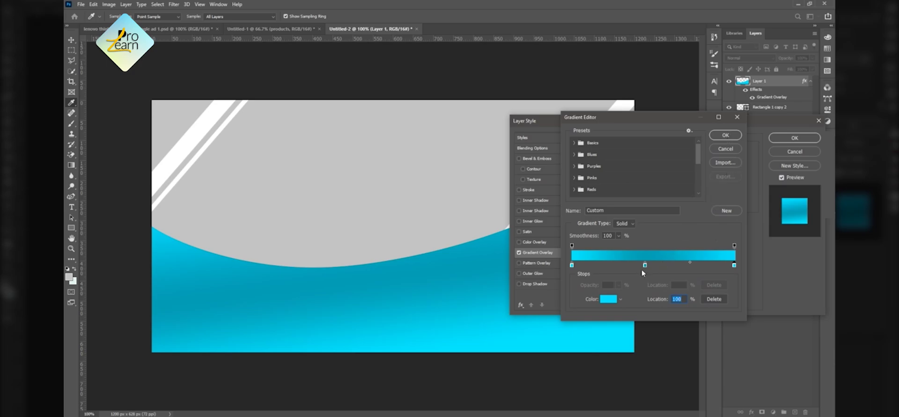
Step: Rearrange the gradient stops with the dark teal at 0% and bright cyan at 51%, and accept the gradient
{"action": "mouse_move", "coordinate": [644, 265]}
{"action": "left_mouse_down"}
{"action": "mouse_move", "coordinate": [591, 265]}
{"action": "mouse_move", "coordinate": [655, 265]}
{"action": "left_mouse_up"}
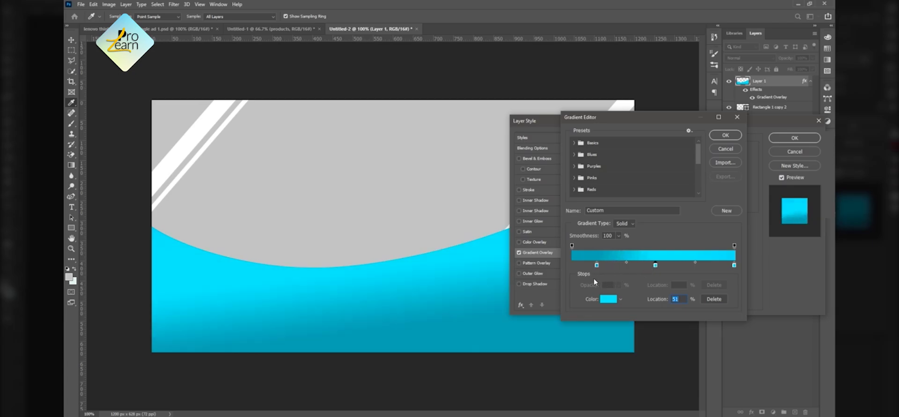
{"action": "left_click_drag", "start_coordinate": [597, 265], "coordinate": [572, 264]}
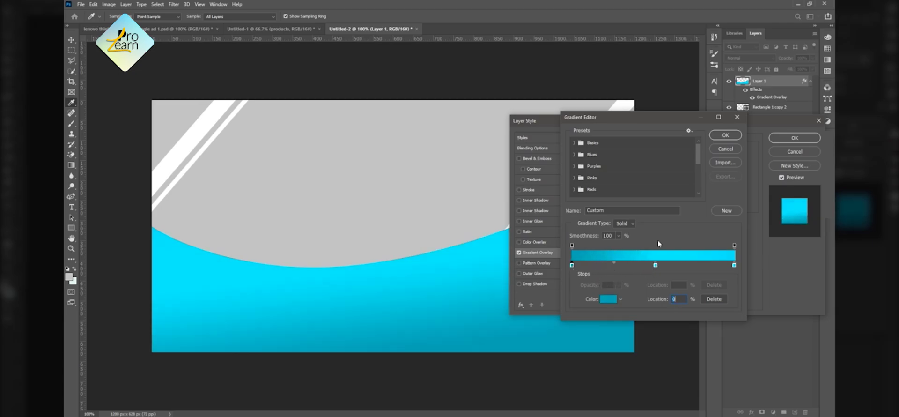
{"action": "left_click", "coordinate": [725, 135]}
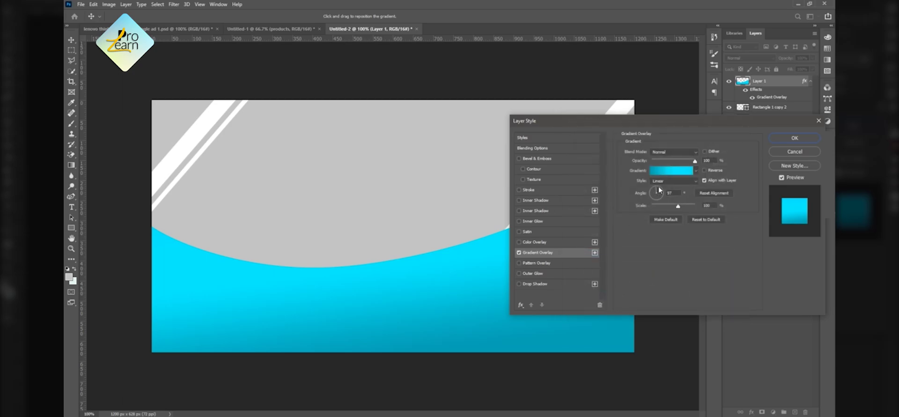
Step: Rotate the overlay gradient to a diagonal angle, dark at the wave's lower left, and apply the layer style
{"action": "mouse_move", "coordinate": [659, 189]}
{"action": "left_mouse_down"}
{"action": "mouse_move", "coordinate": [664, 195]}
{"action": "mouse_move", "coordinate": [664, 181]}
{"action": "left_mouse_up"}
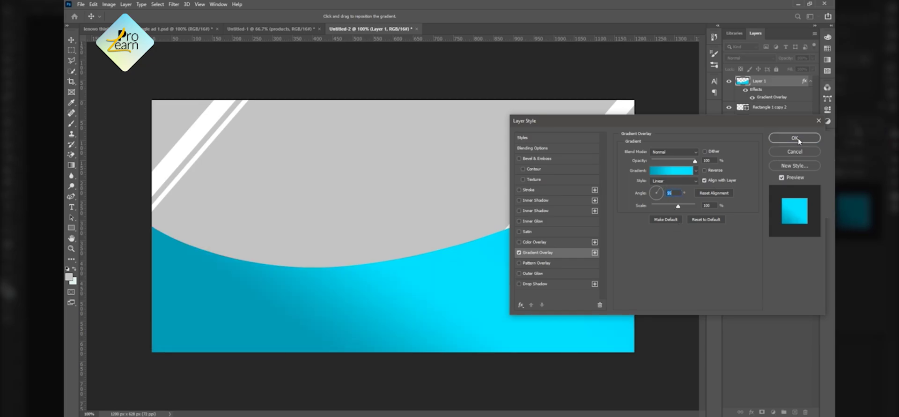
{"action": "left_click", "coordinate": [796, 138]}
{"action": "left_click", "coordinate": [673, 162]}
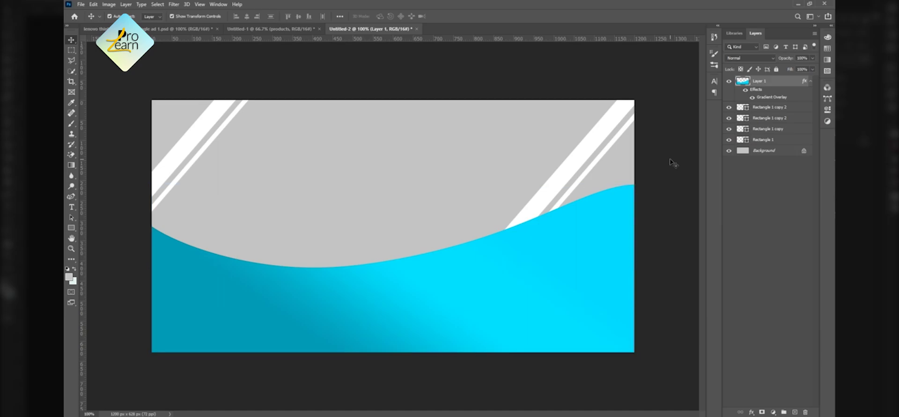
Step: Set the foreground color to lighter gray dbdbdb and fill the Background layer with it
{"action": "left_click", "coordinate": [69, 276]}
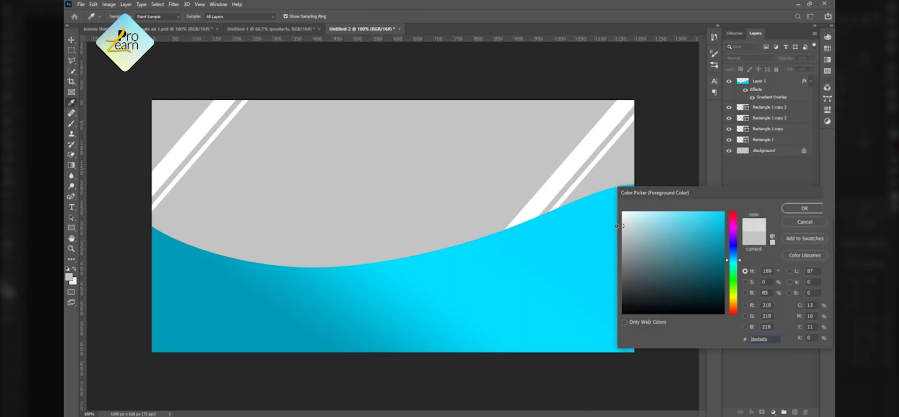
{"action": "left_click", "coordinate": [785, 208]}
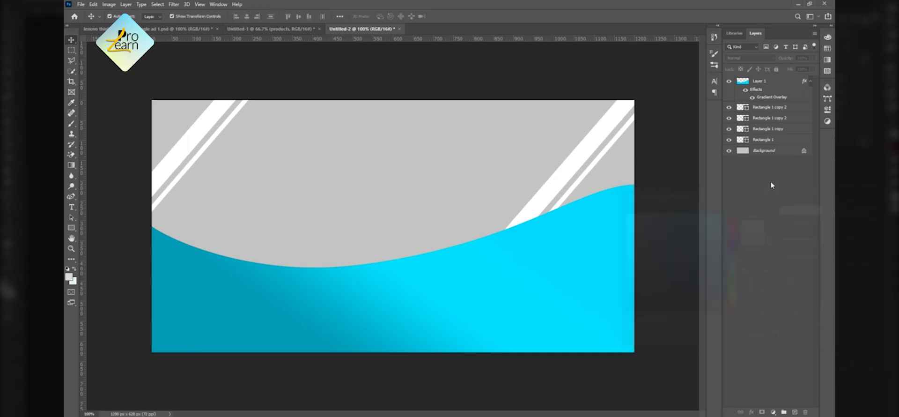
{"action": "left_click", "coordinate": [770, 150]}
{"action": "key", "text": "alt+BackSpace"}
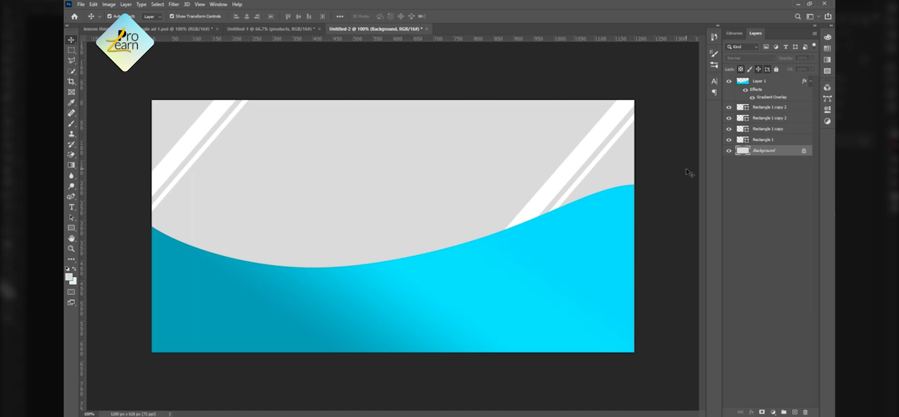
{"action": "left_click", "coordinate": [687, 172]}
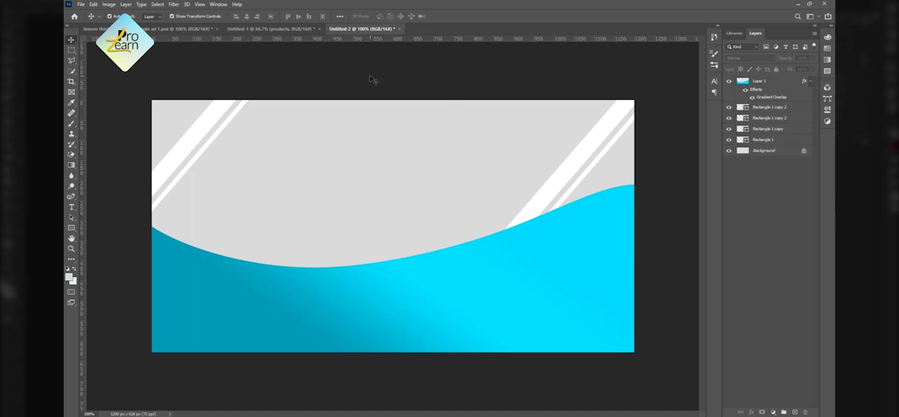
Step: Copy the products group from the Untitled-1 document into the banner document
{"action": "left_click", "coordinate": [294, 29]}
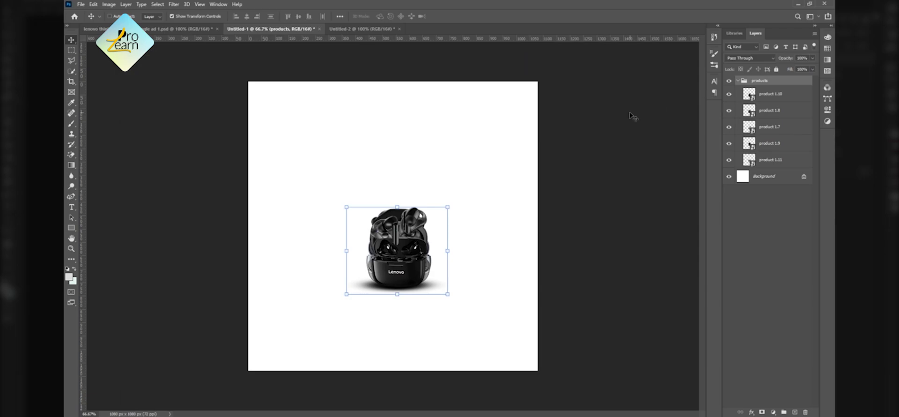
{"action": "key", "text": "ctrl+Tab"}
{"action": "key", "text": "ctrl+v"}
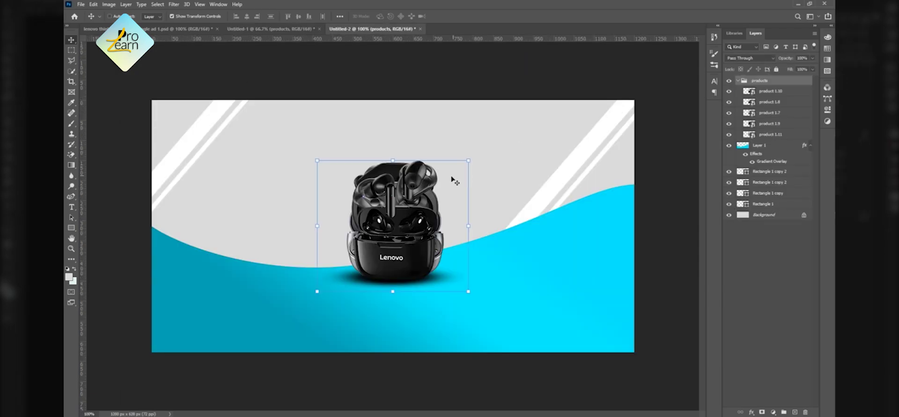
Step: Spread the five stacked earbud products across the banner, three in front and two behind them
{"action": "left_click", "coordinate": [407, 264], "text": "ctrl"}
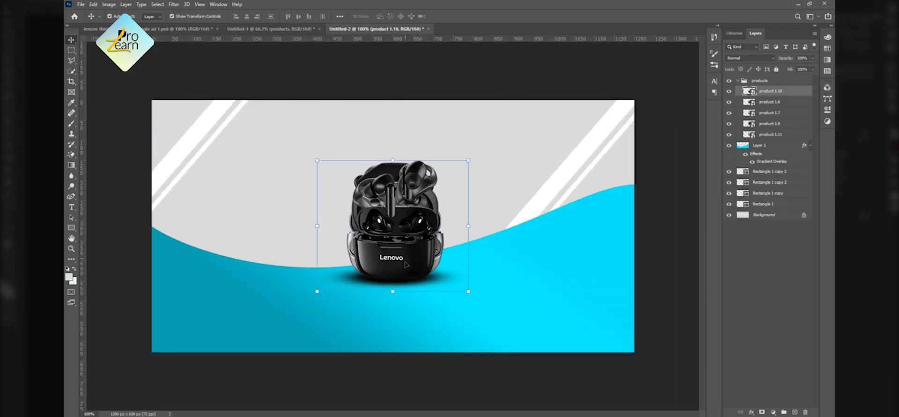
{"action": "left_click_drag", "start_coordinate": [401, 261], "coordinate": [576, 285]}
{"action": "left_click_drag", "start_coordinate": [411, 271], "coordinate": [229, 290]}
{"action": "left_click_drag", "start_coordinate": [407, 257], "coordinate": [393, 305]}
{"action": "left_click_drag", "start_coordinate": [396, 187], "coordinate": [315, 201]}
{"action": "left_click_drag", "start_coordinate": [422, 200], "coordinate": [508, 214]}
{"action": "left_click_drag", "start_coordinate": [598, 280], "coordinate": [556, 295]}
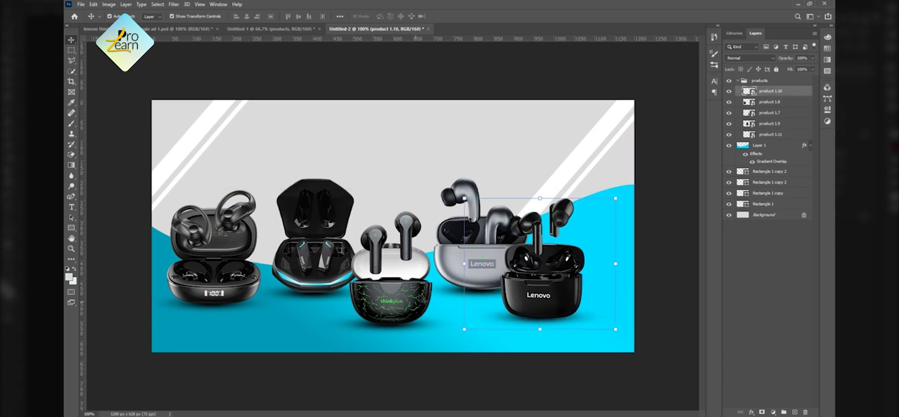
Step: Move the gray Lenovo, hexagonal-case and leftmost earbuds inward and slightly down to tighten the product arrangement
{"action": "left_click", "coordinate": [518, 202]}
{"action": "left_click_drag", "start_coordinate": [474, 260], "coordinate": [454, 268]}
{"action": "left_click_drag", "start_coordinate": [319, 258], "coordinate": [330, 270]}
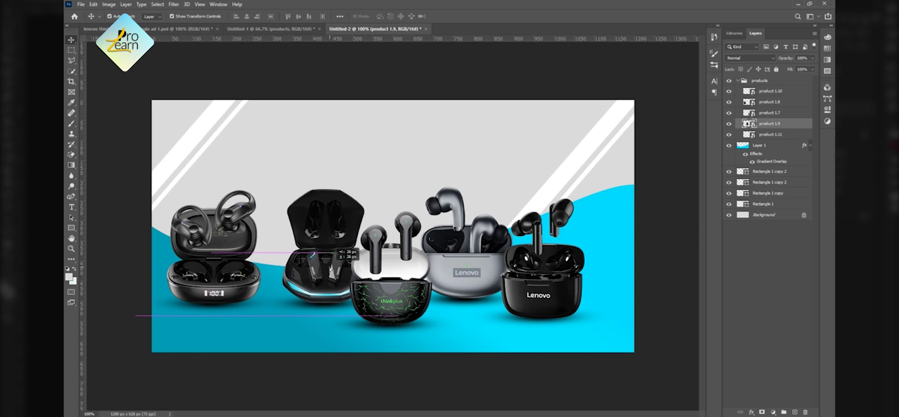
{"action": "left_click", "coordinate": [218, 280]}
{"action": "left_click_drag", "start_coordinate": [224, 281], "coordinate": [254, 294]}
Step: Center the products group horizontally on the canvas
{"action": "left_click", "coordinate": [771, 84]}
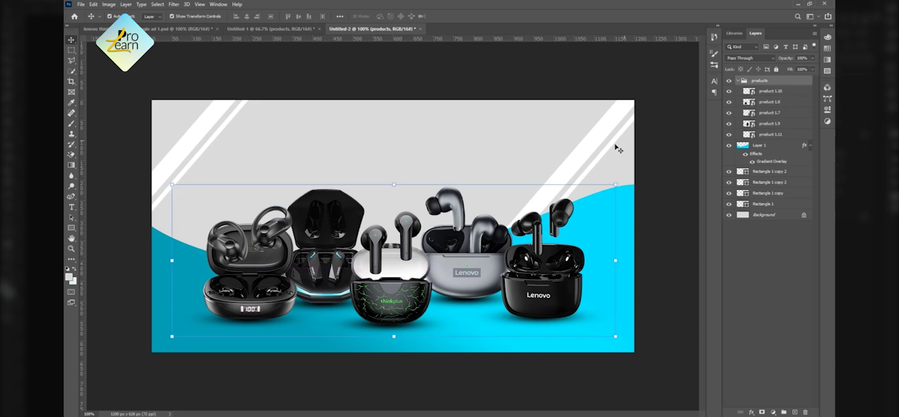
{"action": "key", "text": "ctrl+a"}
{"action": "left_click", "coordinate": [246, 16]}
{"action": "key", "text": "ctrl+d"}
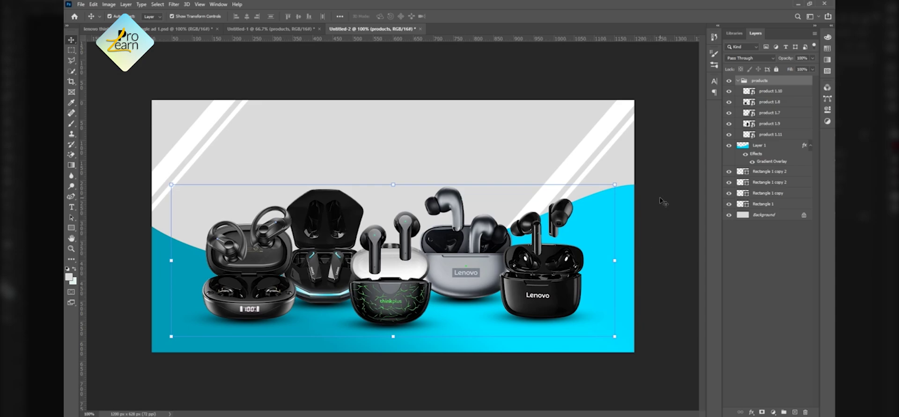
Step: Set the text color to red ff0000 and add the text LENOVO in the gray area above the products
{"action": "left_click", "coordinate": [461, 169]}
{"action": "key", "text": "t"}
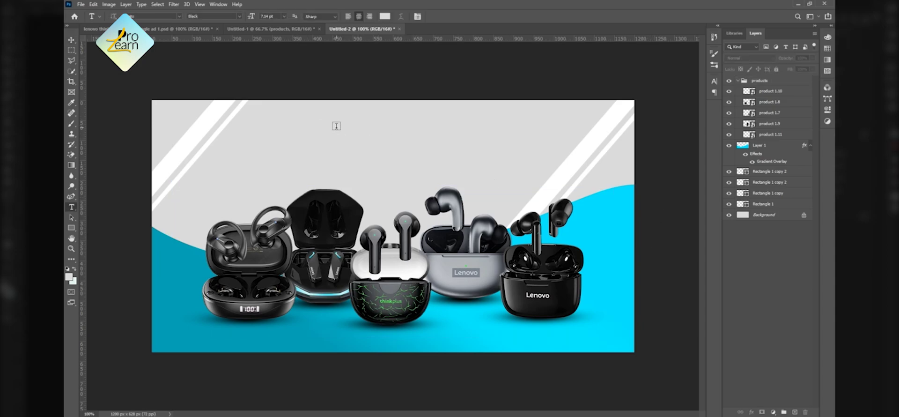
{"action": "left_click", "coordinate": [384, 16]}
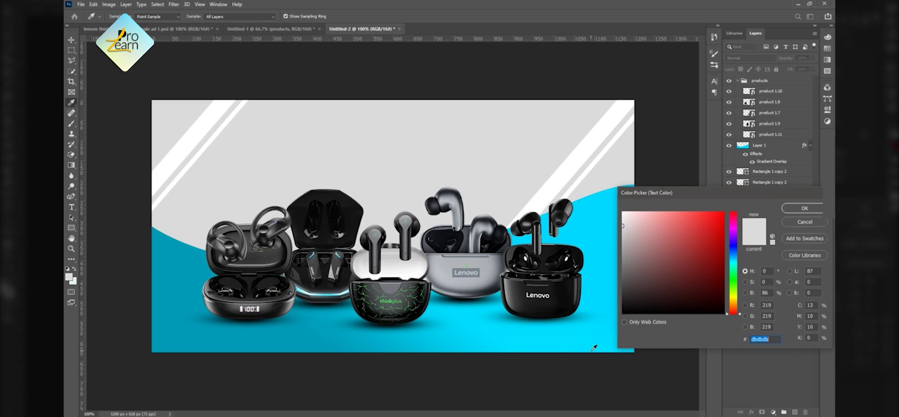
{"action": "type", "text": "ff0000"}
{"action": "left_click", "coordinate": [804, 208]}
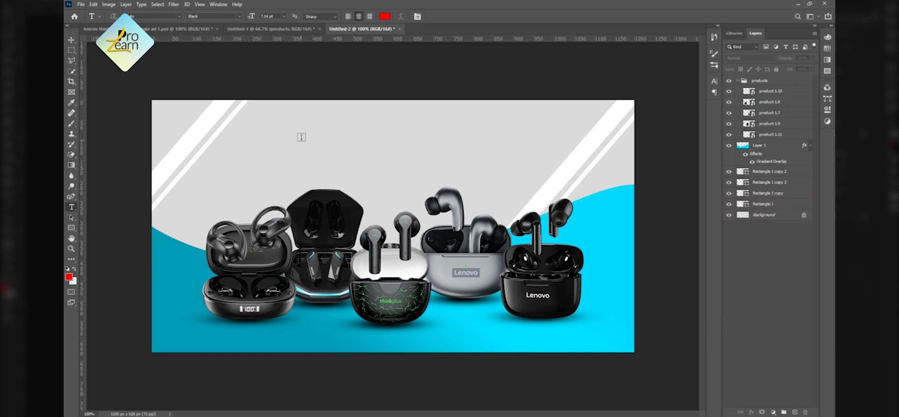
{"action": "left_click", "coordinate": [347, 122]}
{"action": "key", "text": "BackSpace"}
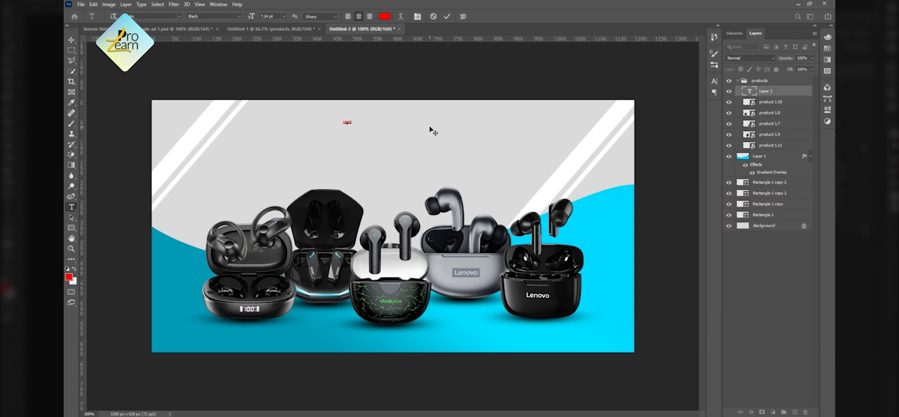
{"action": "left_click", "coordinate": [429, 131]}
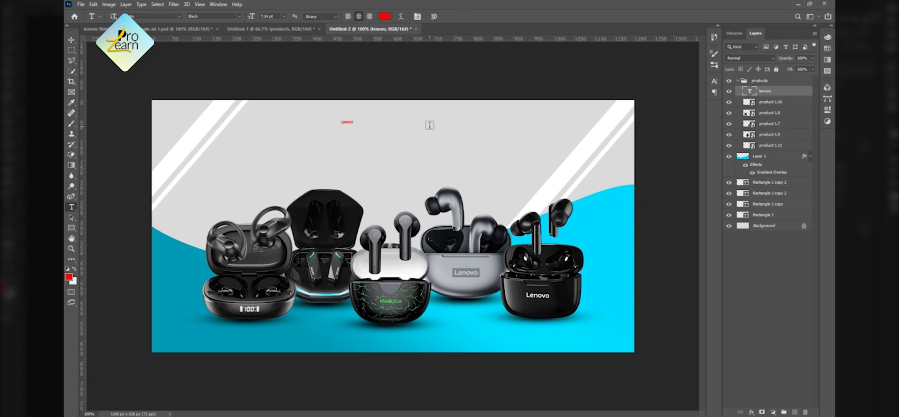
Step: Enlarge the LENOVO text into a headline and center it near the banner's upper edge
{"action": "key", "text": "ctrl+t"}
{"action": "left_click_drag", "start_coordinate": [354, 124], "coordinate": [476, 167]}
{"action": "left_click_drag", "start_coordinate": [441, 145], "coordinate": [426, 140]}
Step: Duplicate the LENOVO headline directly below itself and change the copy's text to THINKPLUS
{"action": "left_click_drag", "start_coordinate": [393, 115], "coordinate": [424, 157]}
{"action": "left_click", "coordinate": [461, 16]}
{"action": "double_click", "coordinate": [424, 157]}
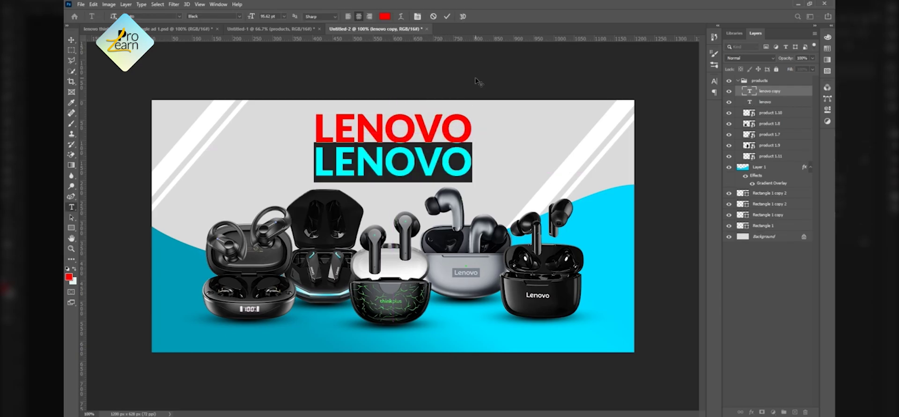
{"action": "type", "text": "THINK"}
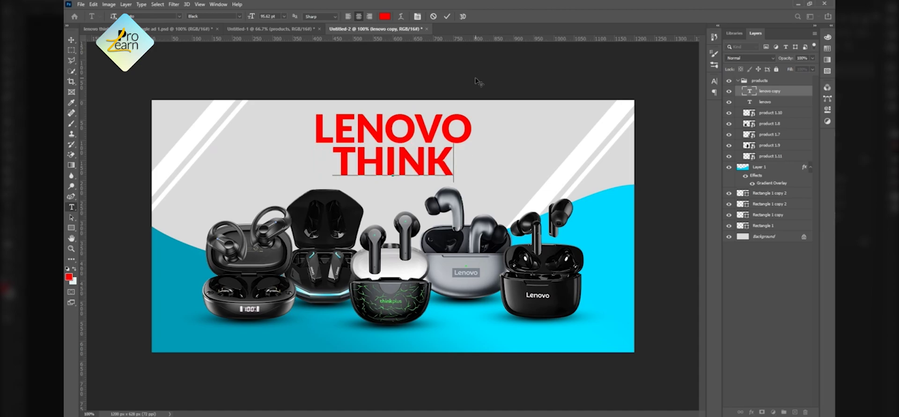
{"action": "type", "text": "PL"}
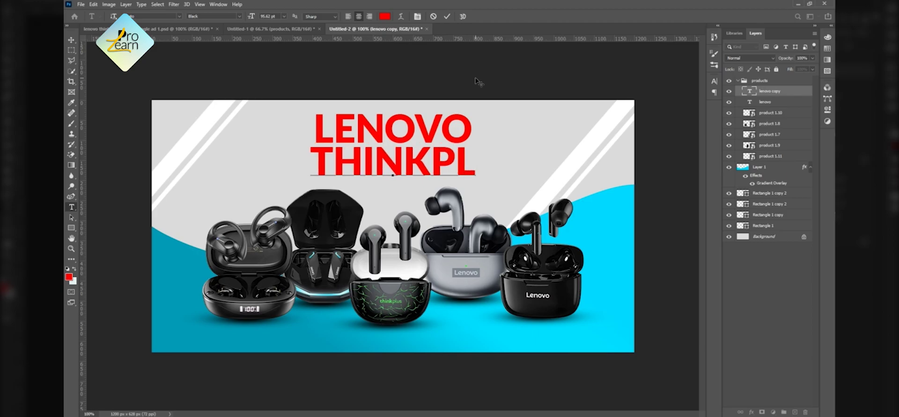
{"action": "type", "text": "US"}
{"action": "key", "text": "ctrl+Return"}
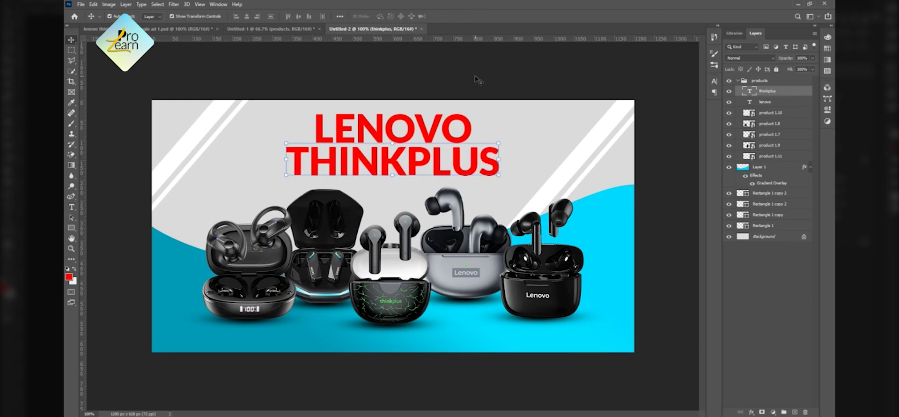
Step: Change the THINKPLUS text's weight to Lato Light and its font size to 50 pt
{"action": "left_click", "coordinate": [714, 81]}
{"action": "left_click", "coordinate": [701, 92]}
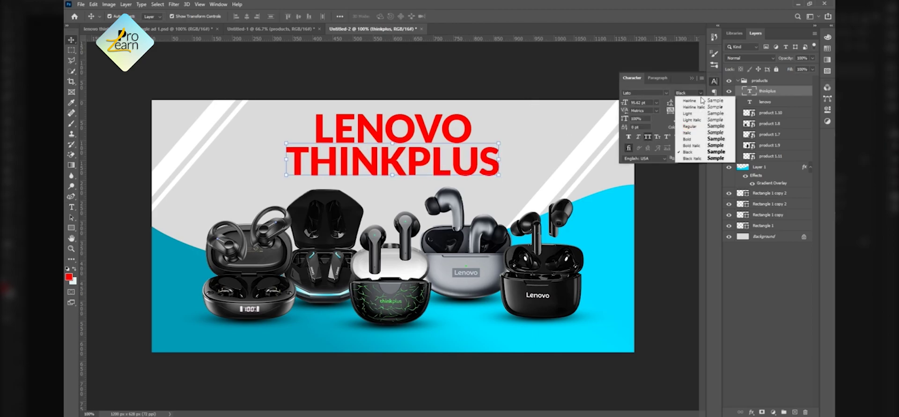
{"action": "left_click", "coordinate": [698, 127]}
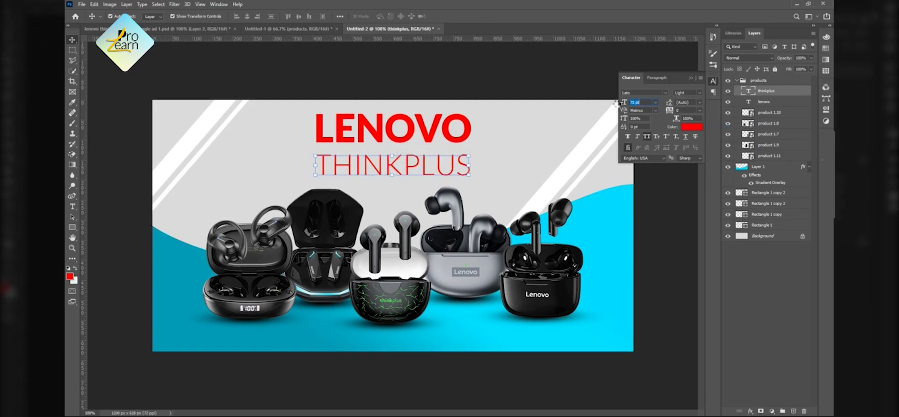
{"action": "left_click_drag", "start_coordinate": [624, 102], "coordinate": [615, 104]}
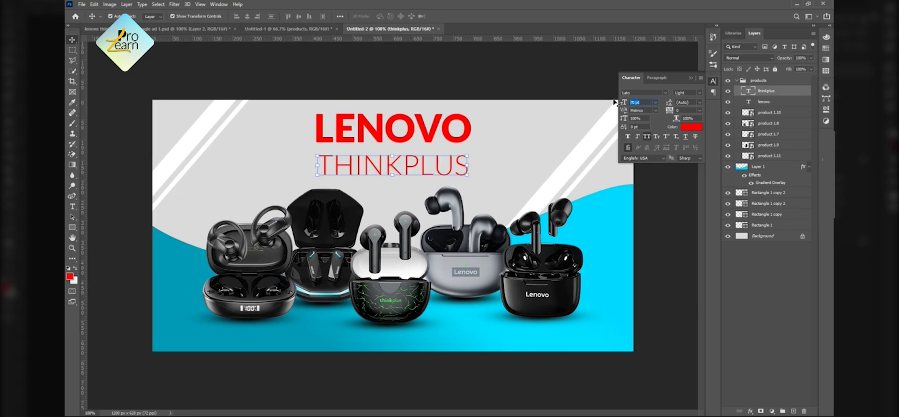
{"action": "type", "text": "50"}
{"action": "key", "text": "Return"}
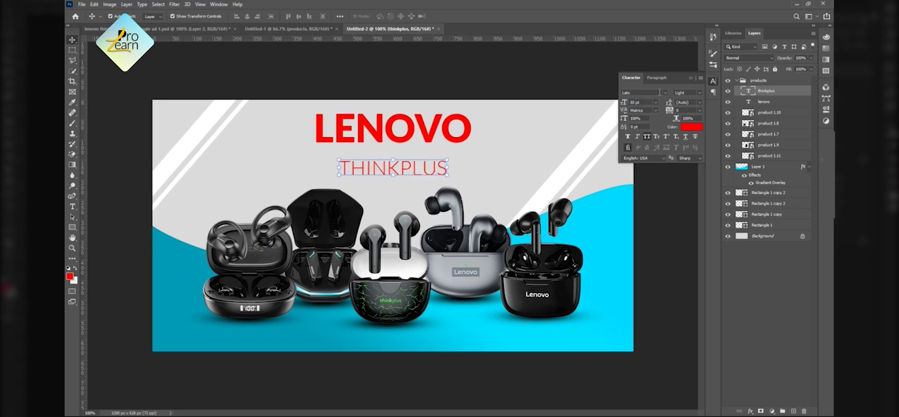
{"action": "left_click", "coordinate": [695, 80]}
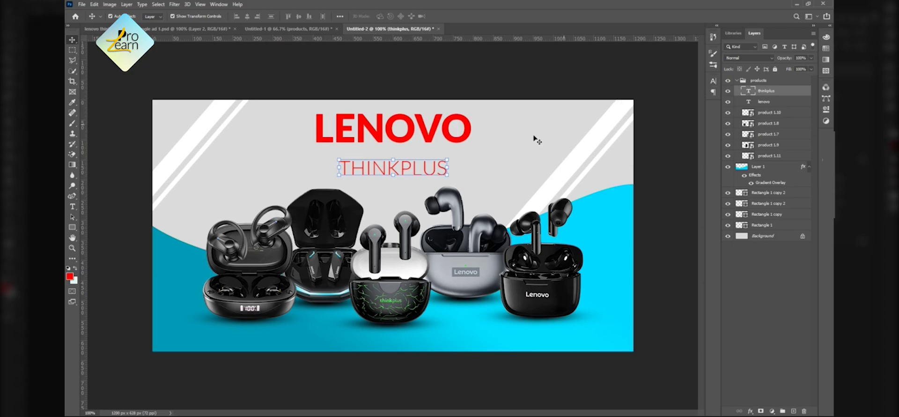
Step: Append the word OFFICIAL to the THINKPLUS line so that it reads THINKPLUS OFFICIAL
{"action": "double_click", "coordinate": [440, 170]}
{"action": "key", "text": "Right"}
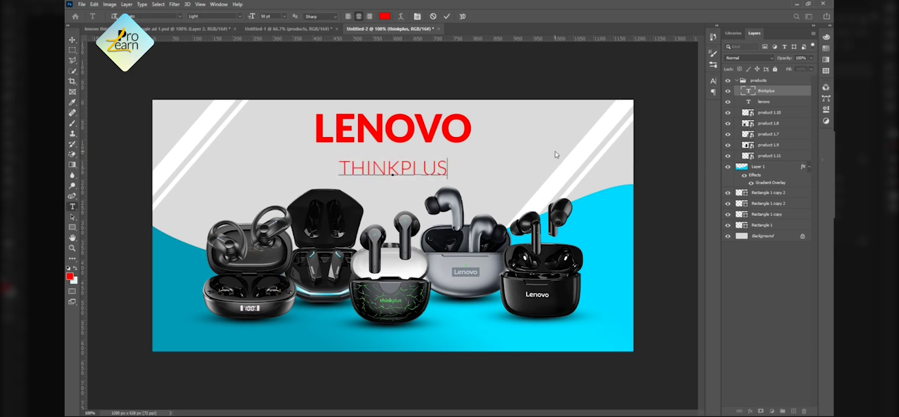
{"action": "type", "text": "offi"}
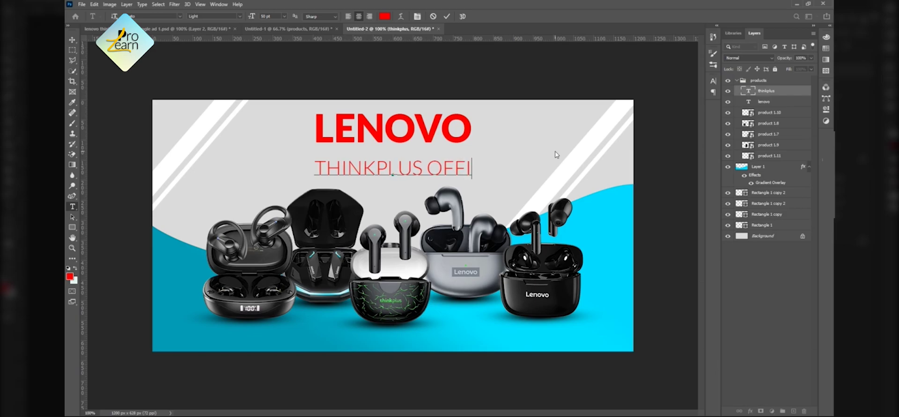
{"action": "type", "text": "c"}
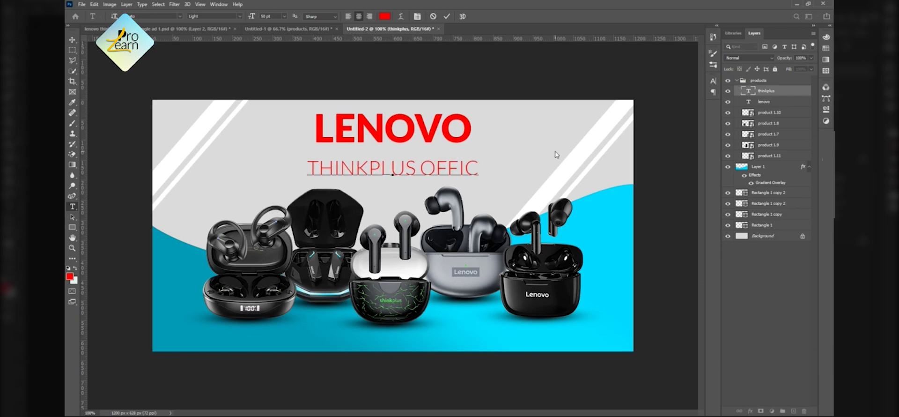
{"action": "type", "text": "ial"}
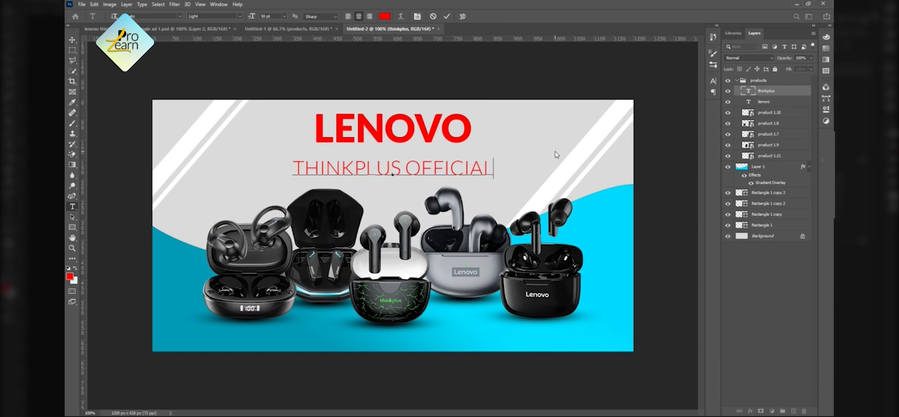
{"action": "key", "text": "ctrl+Return"}
{"action": "key", "text": "v"}
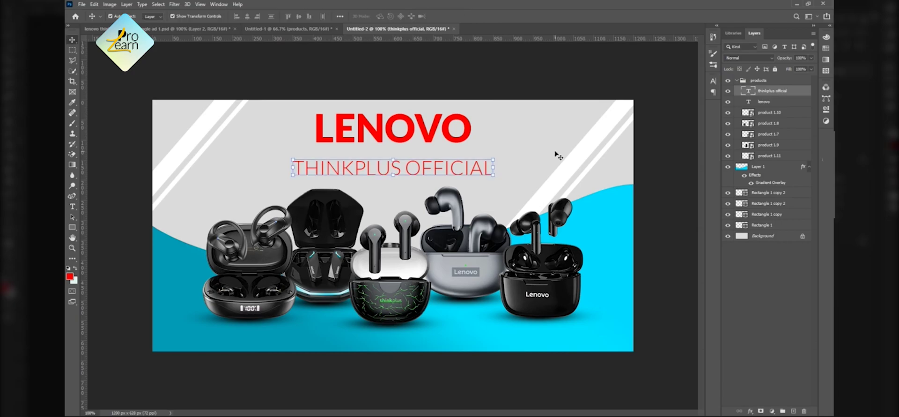
Step: Set the letter tracking of the THINKPLUS OFFICIAL line to 450
{"action": "left_click", "coordinate": [713, 85]}
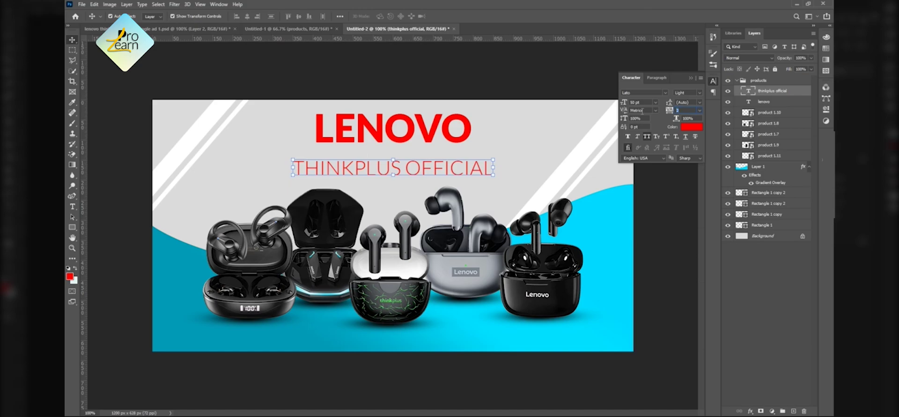
{"action": "key", "text": "Return"}
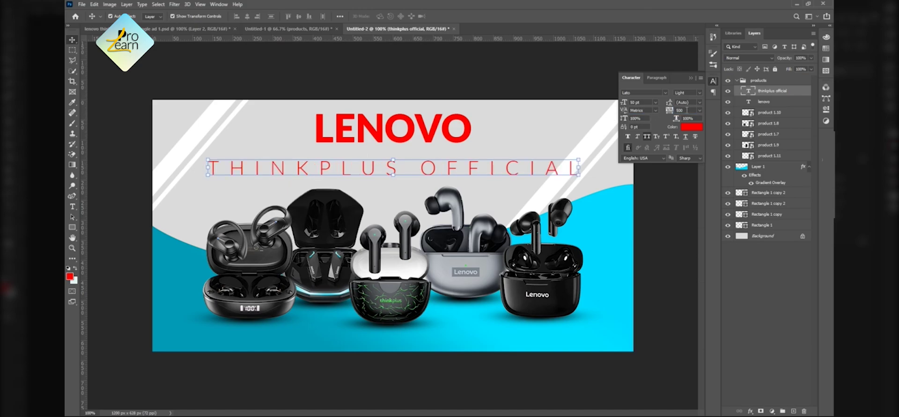
{"action": "left_click", "coordinate": [686, 109]}
{"action": "type", "text": "450"}
{"action": "key", "text": "Return"}
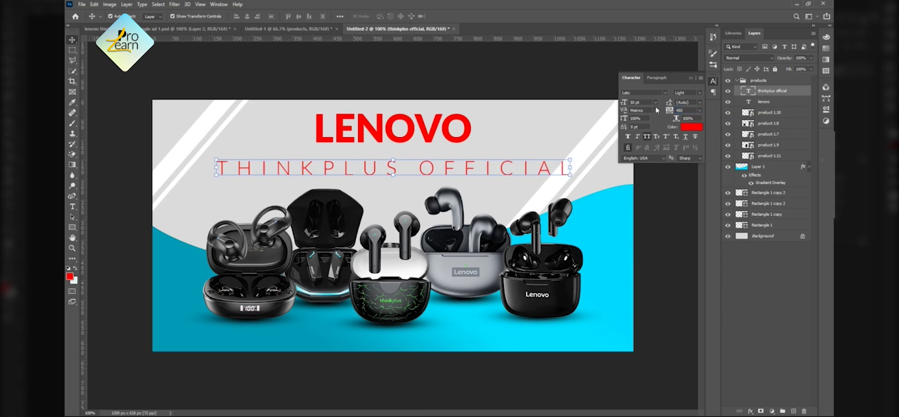
{"action": "left_click", "coordinate": [692, 77]}
{"action": "key", "text": "ctrl+a"}
{"action": "key", "text": "ctrl+d"}
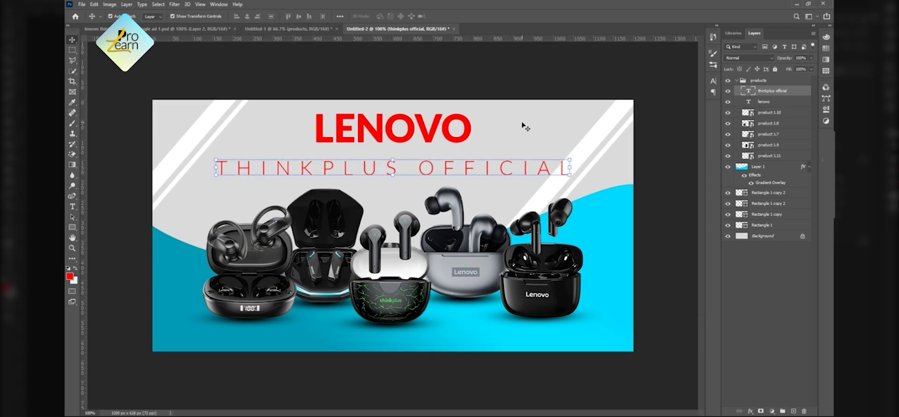
Step: Nudge the THINKPLUS OFFICIAL line up about 20 px and the LENOVO headline down about 10 px to close the gap
{"action": "key", "text": "shift+Up"}
{"action": "key", "text": "shift+Up"}
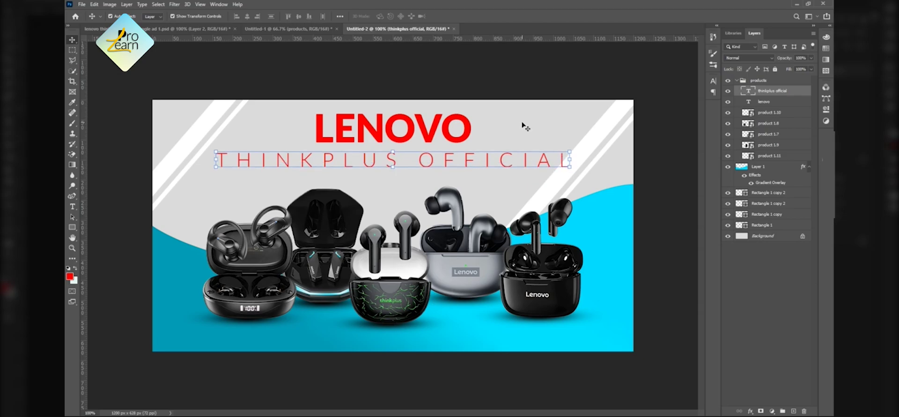
{"action": "left_click", "coordinate": [485, 83]}
{"action": "left_click", "coordinate": [438, 131]}
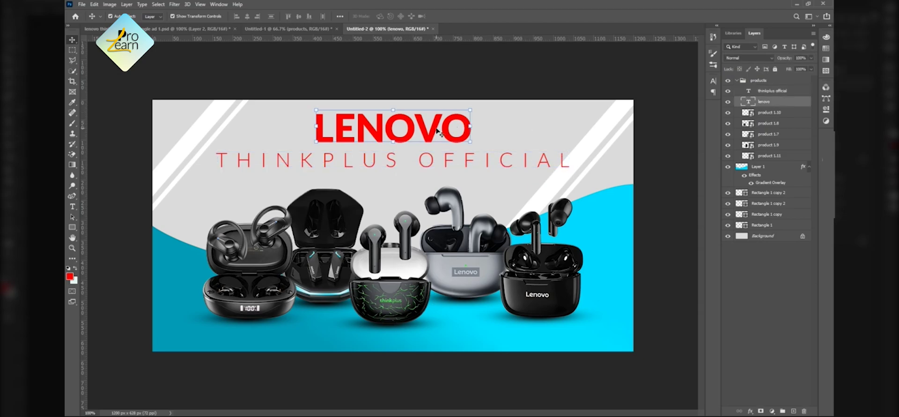
{"action": "key", "text": "shift+Down"}
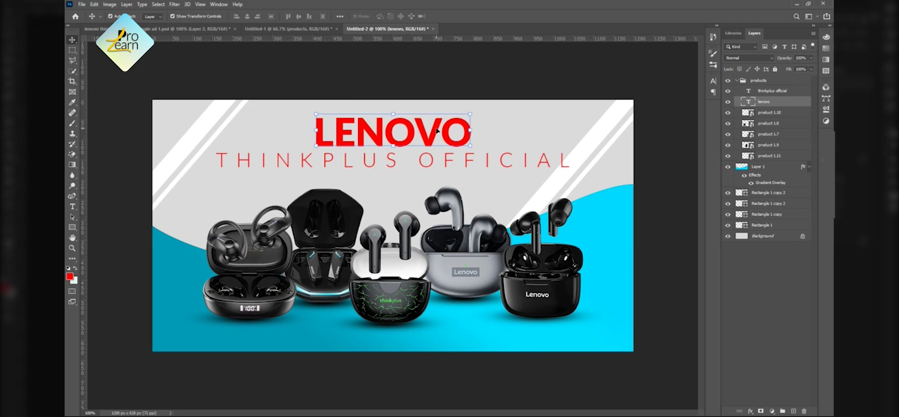
{"action": "left_click", "coordinate": [579, 71]}
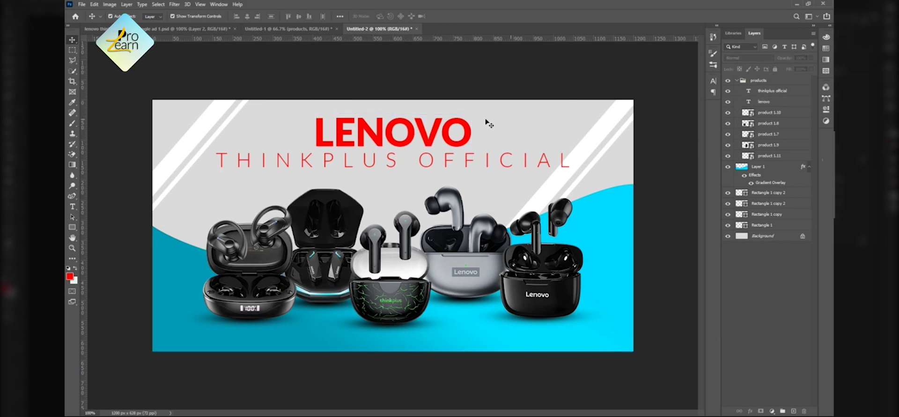
Step: Add an outside stroke to the LENOVO headline in red ff0000
{"action": "left_click", "coordinate": [763, 101]}
{"action": "right_click", "coordinate": [779, 101]}
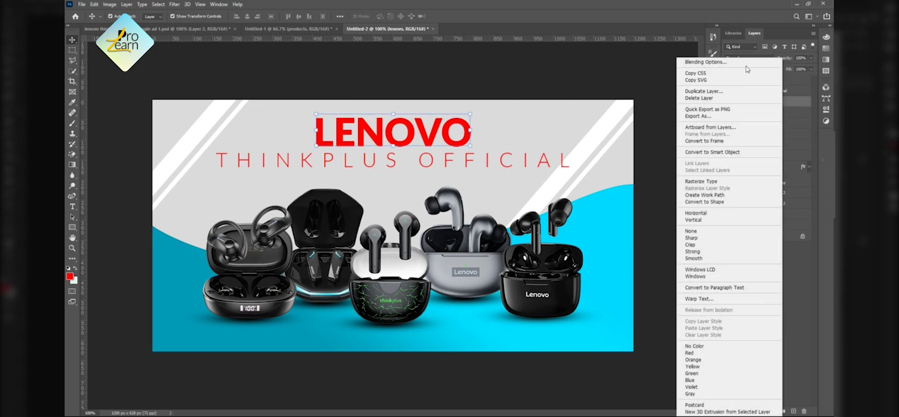
{"action": "left_click", "coordinate": [739, 62]}
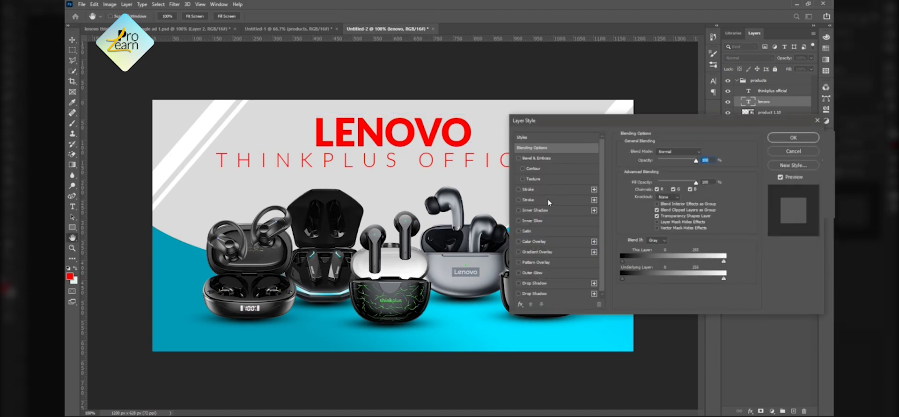
{"action": "left_click", "coordinate": [543, 190]}
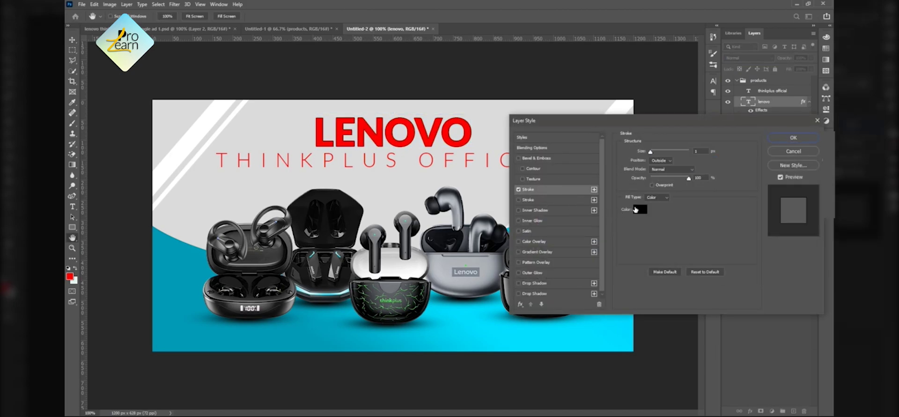
{"action": "left_click", "coordinate": [637, 209]}
{"action": "type", "text": "ff0000"}
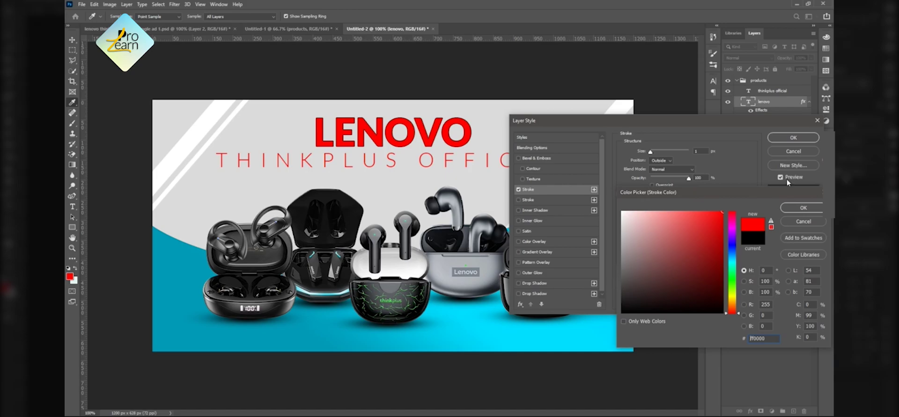
{"action": "left_click", "coordinate": [803, 207]}
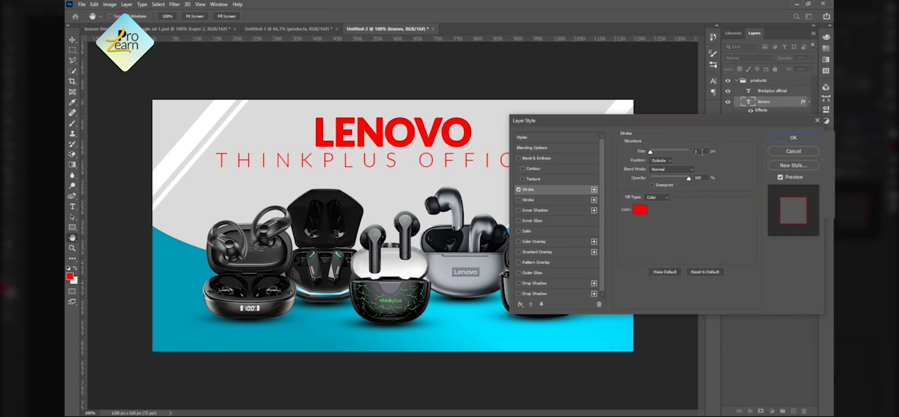
Step: Set the LENOVO stroke size to 2 px, apply the style and reduce the layer's fill to 0%
{"action": "left_click", "coordinate": [702, 150]}
{"action": "key", "text": "Up"}
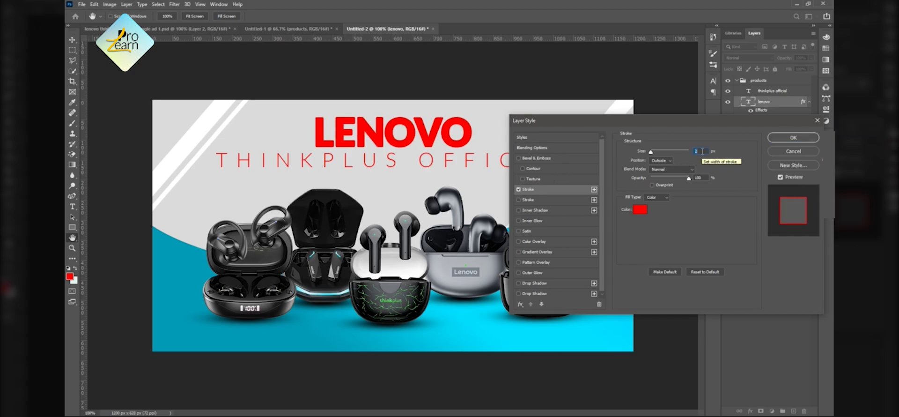
{"action": "left_click", "coordinate": [793, 137]}
{"action": "left_click_drag", "start_coordinate": [789, 70], "coordinate": [652, 86]}
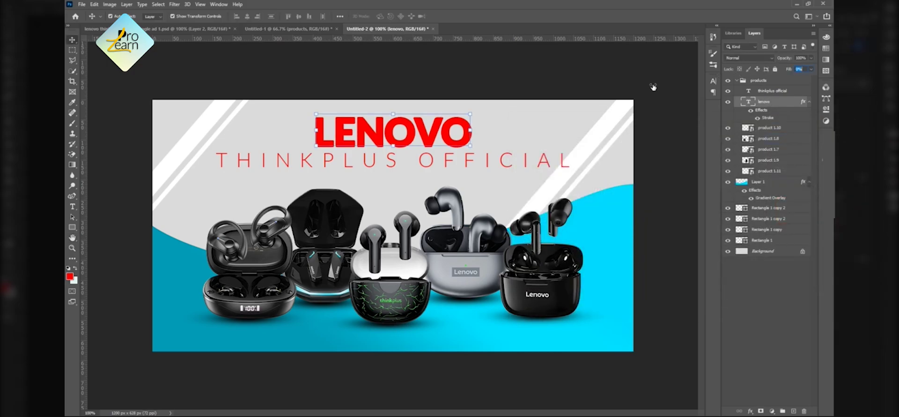
{"action": "left_click", "coordinate": [600, 57]}
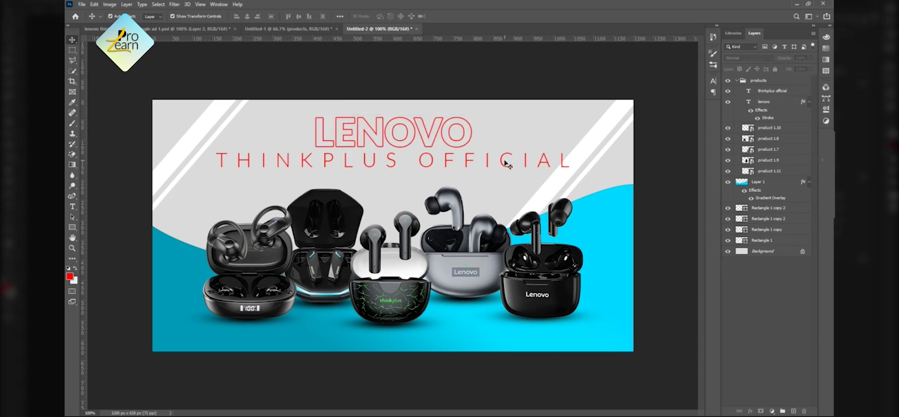
Step: Add a drop shadow to the LENOVO headline and set its color to black 000000
{"action": "double_click", "coordinate": [761, 110]}
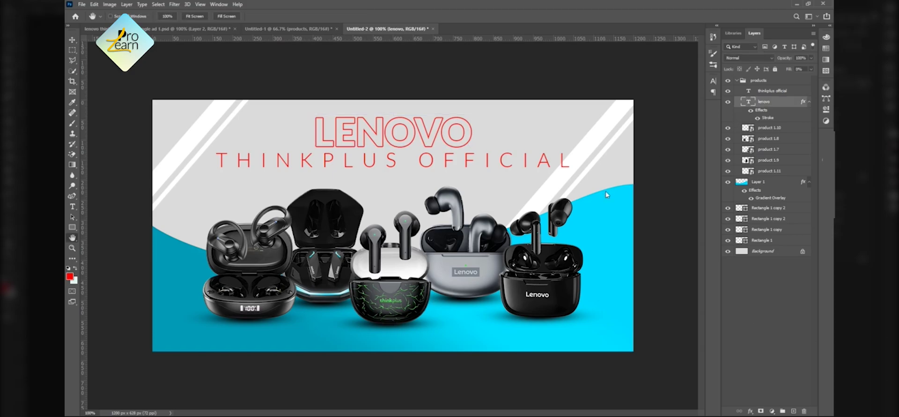
{"action": "left_click", "coordinate": [534, 282]}
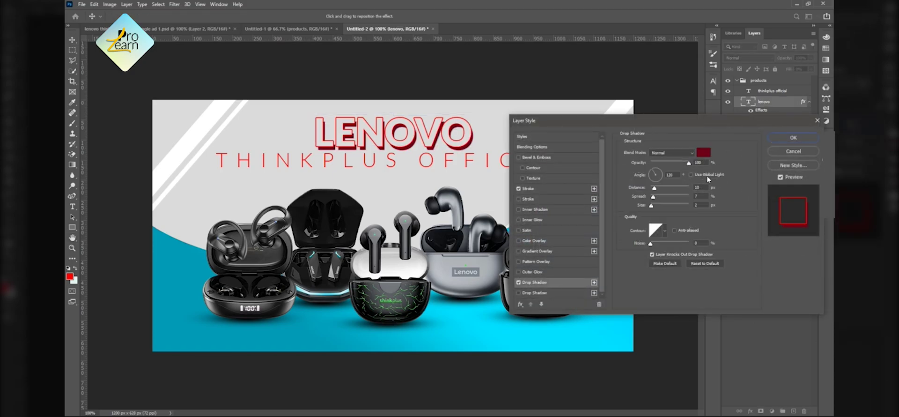
{"action": "left_click", "coordinate": [703, 153]}
{"action": "left_click", "coordinate": [622, 312]}
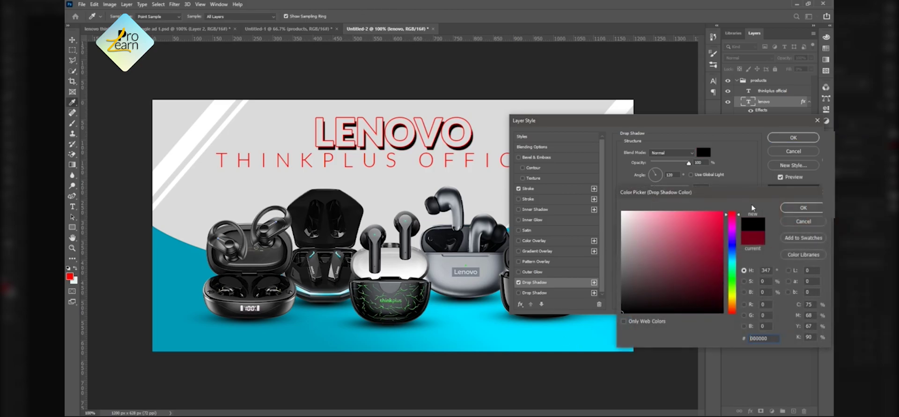
{"action": "left_click", "coordinate": [797, 209]}
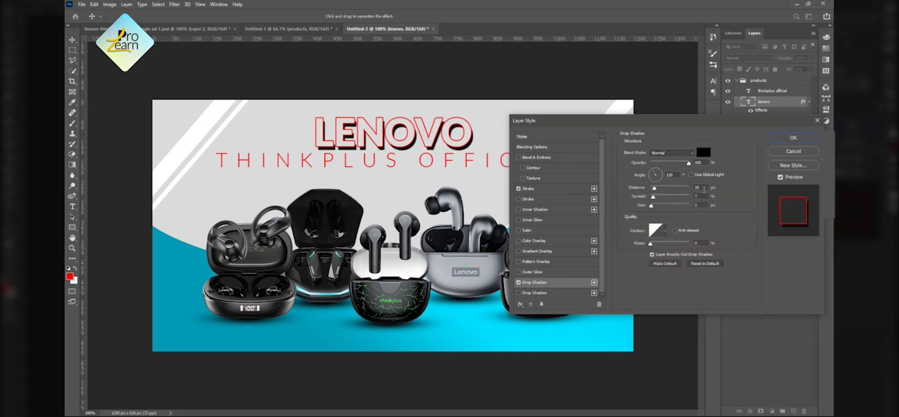
Step: Set the LENOVO drop shadow's distance to 5 px and its size to 8 px
{"action": "left_click", "coordinate": [707, 188]}
{"action": "key", "text": "Down"}
{"action": "key", "text": "Down"}
{"action": "key", "text": "Down"}
{"action": "key", "text": "Down"}
{"action": "key", "text": "Down"}
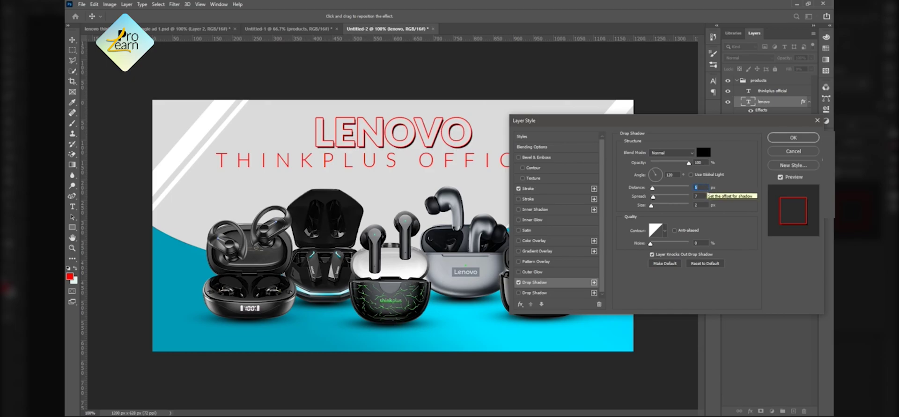
{"action": "left_click", "coordinate": [702, 204]}
{"action": "key", "text": "Up"}
{"action": "key", "text": "Up"}
{"action": "key", "text": "Up"}
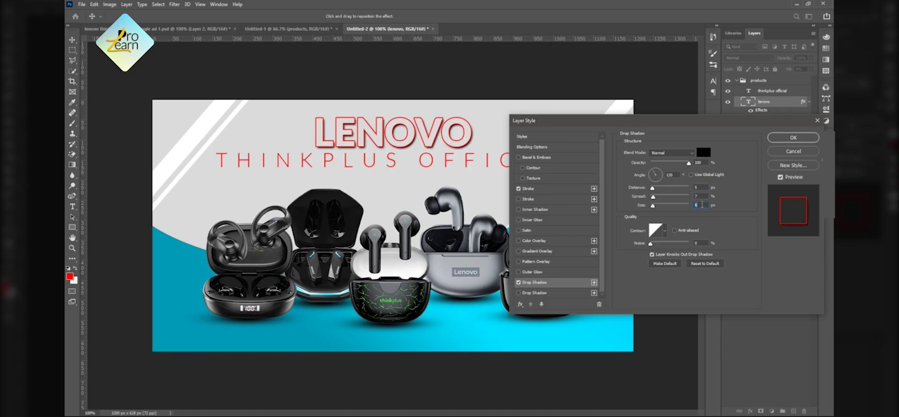
{"action": "key", "text": "Up"}
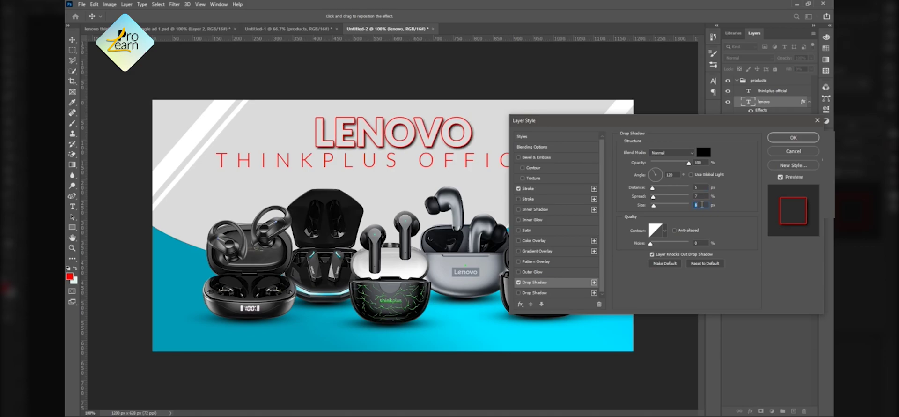
Step: Lower the LENOVO drop shadow's opacity to 62%
{"action": "type", "text": "83"}
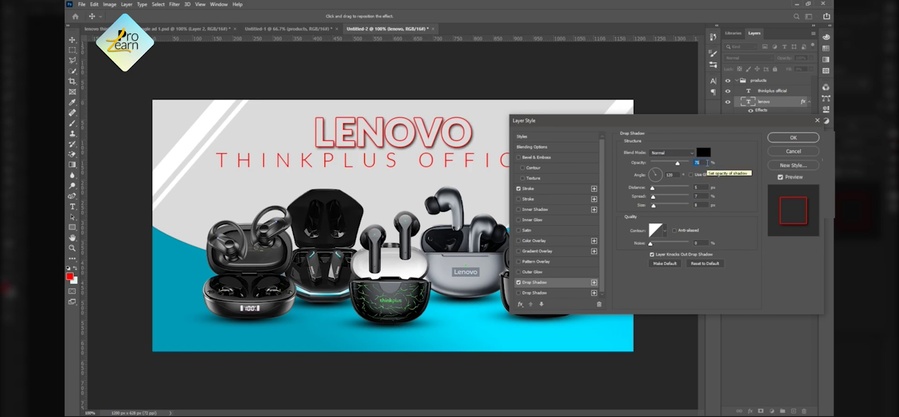
{"action": "key", "text": "Down"}
{"action": "key", "text": "Down"}
{"action": "key", "text": "Down"}
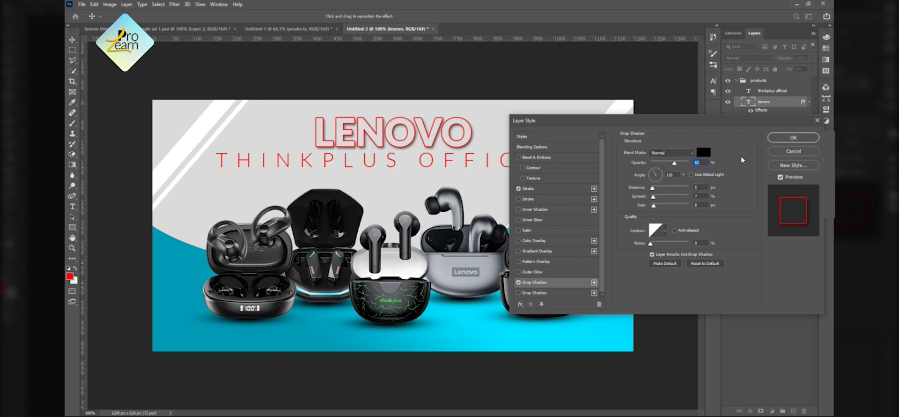
Step: Apply the LENOVO layer style and copy its drop shadow to the THINKPLUS OFFICIAL text layer
{"action": "key", "text": "Return"}
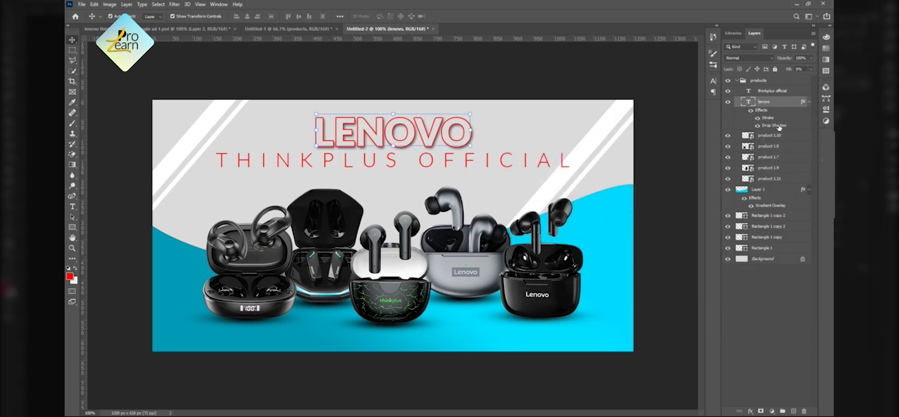
{"action": "left_click_drag", "start_coordinate": [777, 126], "coordinate": [778, 92]}
Step: Reduce the distance of the THINKPLUS OFFICIAL drop shadow so it sits closer to the letters
{"action": "double_click", "coordinate": [761, 107]}
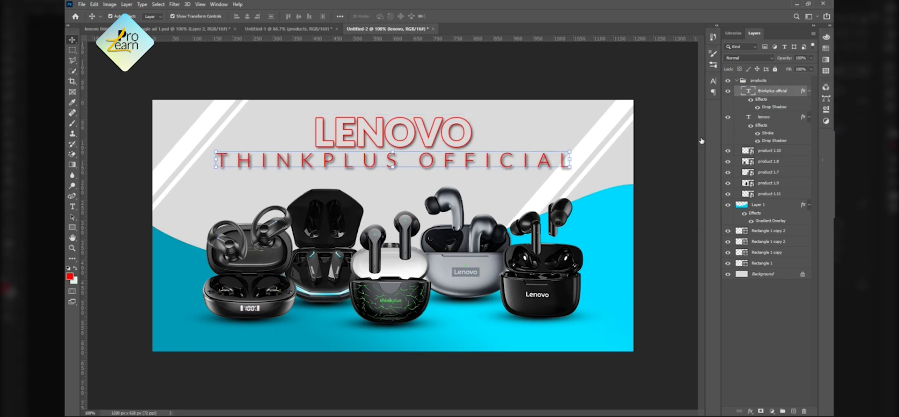
{"action": "key", "text": "Down"}
{"action": "key", "text": "Down"}
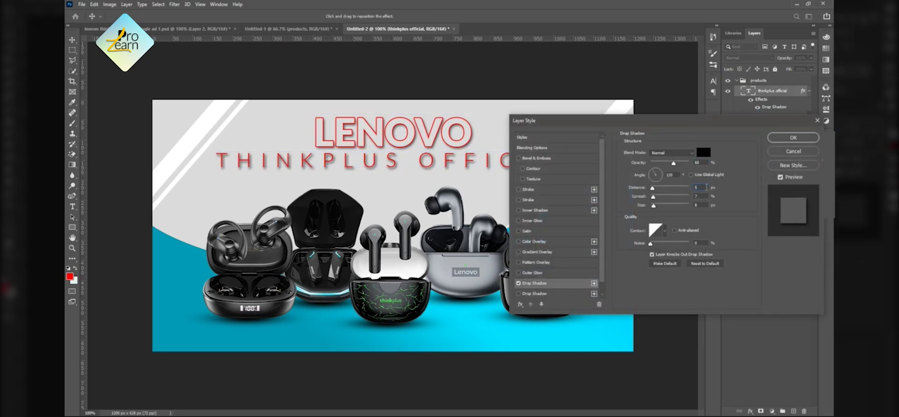
{"action": "key", "text": "Down"}
{"action": "key", "text": "Down"}
{"action": "key", "text": "Down"}
Step: Reduce the spread and size of the THINKPLUS OFFICIAL drop shadow to small values for a tighter edge
{"action": "left_click", "coordinate": [704, 196]}
{"action": "key", "text": "Down"}
{"action": "key", "text": "Down"}
{"action": "key", "text": "Down"}
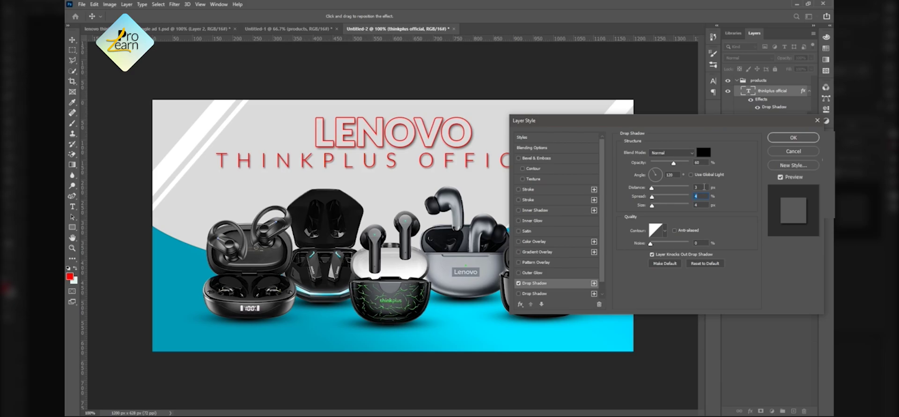
{"action": "key", "text": "Down"}
{"action": "key", "text": "Tab"}
{"action": "key", "text": "Down"}
Step: Raise the THINKPLUS OFFICIAL drop shadow's opacity to 100% and apply the layer style
{"action": "key", "text": "Up"}
{"action": "key", "text": "Up"}
{"action": "key", "text": "Up"}
{"action": "key", "text": "Up"}
{"action": "key", "text": "Up"}
{"action": "key", "text": "Up"}
{"action": "key", "text": "Up"}
{"action": "key", "text": "Up"}
{"action": "key", "text": "Up"}
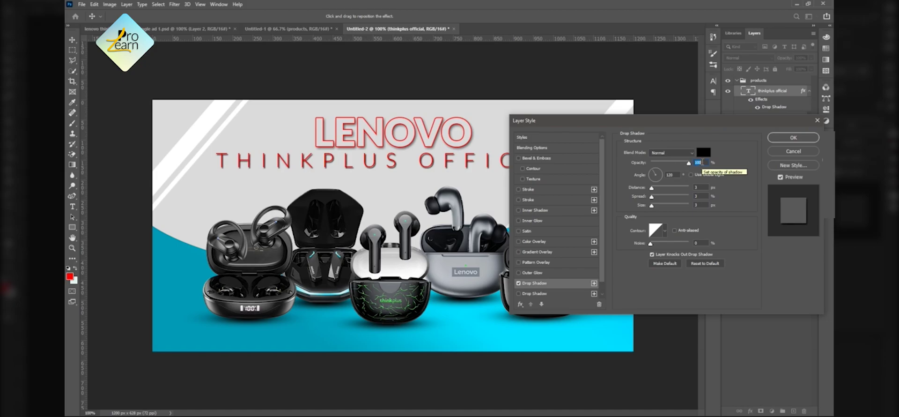
{"action": "left_click", "coordinate": [675, 151]}
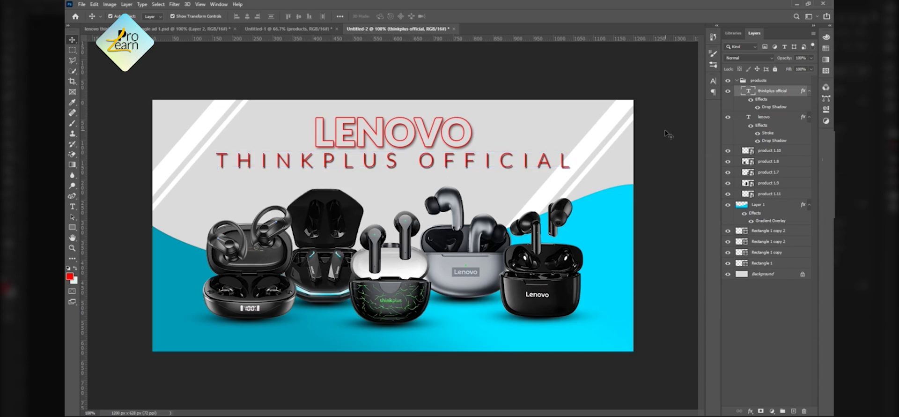
Step: Change the THINKPLUS OFFICIAL text color to cyan 00deff
{"action": "left_click", "coordinate": [566, 164]}
{"action": "left_click", "coordinate": [712, 81]}
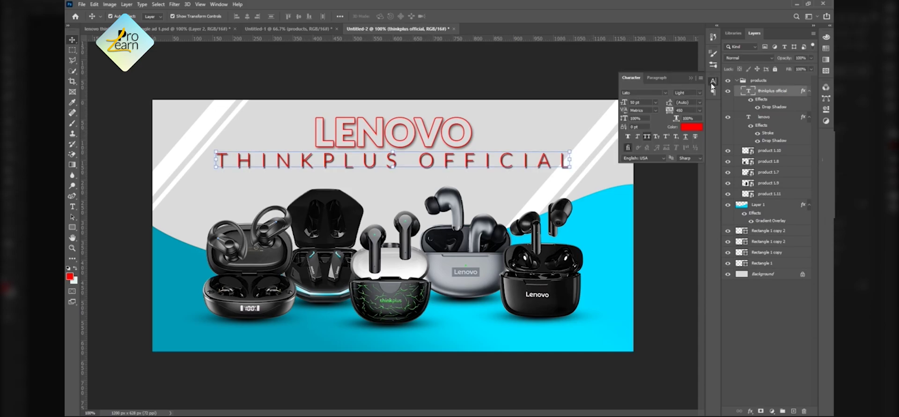
{"action": "left_click", "coordinate": [692, 127]}
{"action": "left_click", "coordinate": [583, 342]}
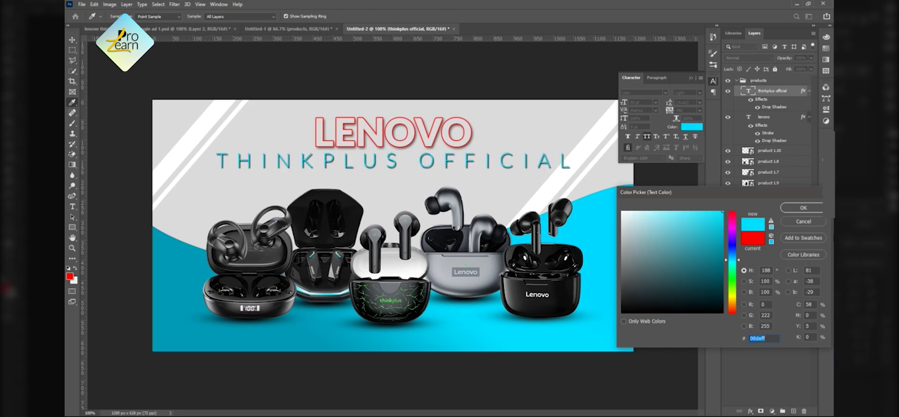
{"action": "left_click", "coordinate": [803, 210]}
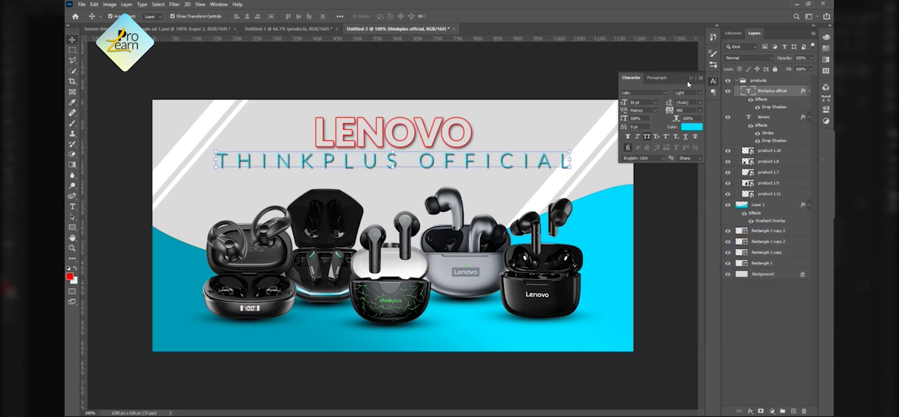
{"action": "left_click", "coordinate": [690, 78]}
{"action": "left_click", "coordinate": [640, 73]}
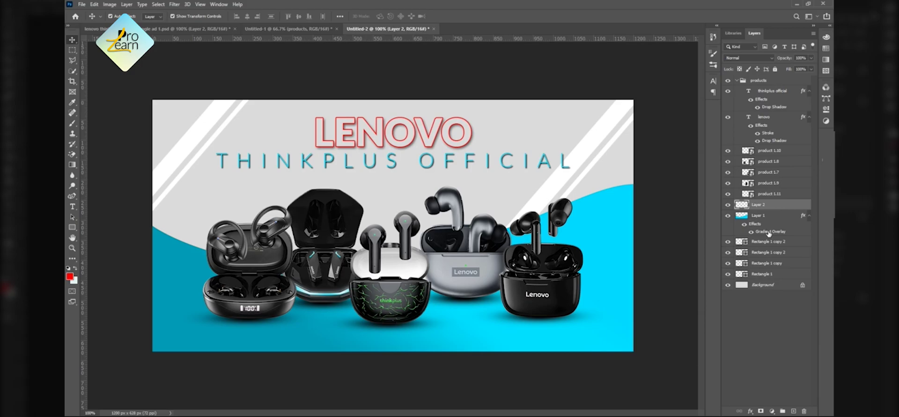
Step: Rework the wave's gradient overlay into alternating bands, with darker teal stops at 0% and 100% and a cyan stop at 24%
{"action": "double_click", "coordinate": [768, 232]}
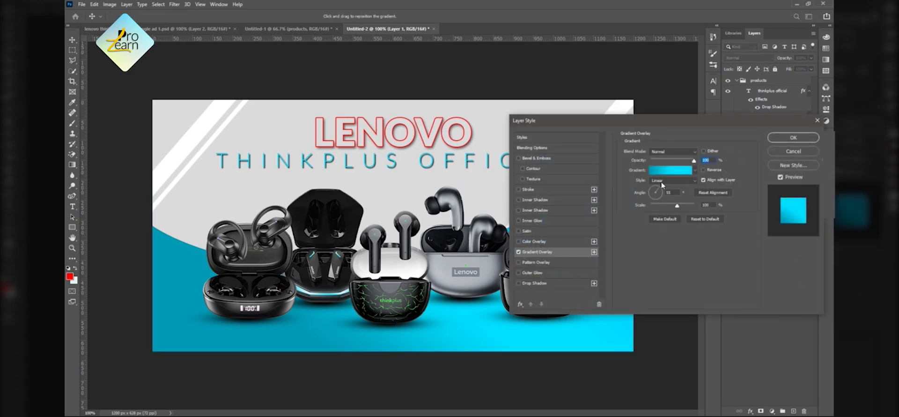
{"action": "left_click", "coordinate": [667, 171]}
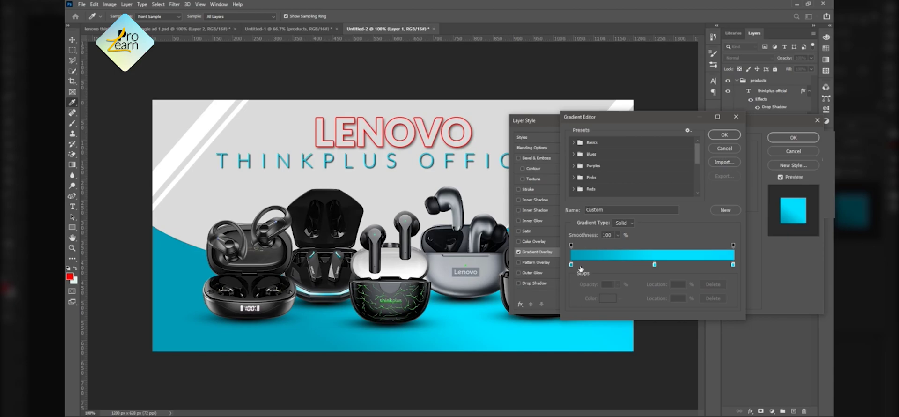
{"action": "left_click_drag", "start_coordinate": [571, 265], "coordinate": [610, 268]}
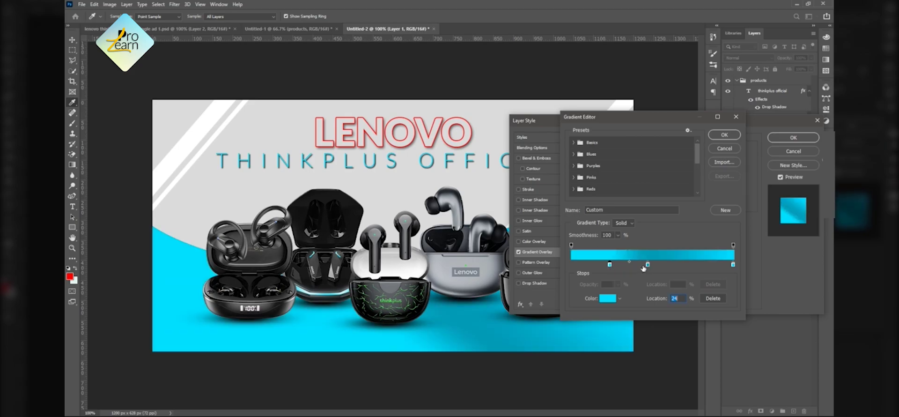
{"action": "left_click", "coordinate": [573, 265]}
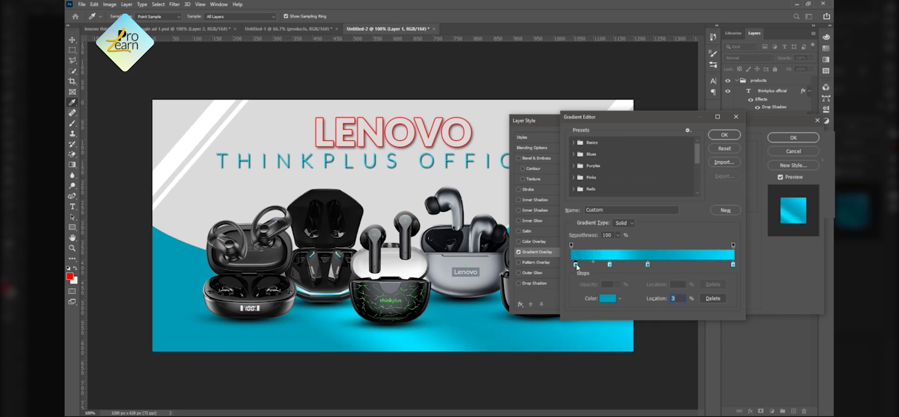
{"action": "left_click_drag", "start_coordinate": [574, 265], "coordinate": [571, 265]}
{"action": "left_click_drag", "start_coordinate": [647, 264], "coordinate": [655, 265]}
{"action": "mouse_move", "coordinate": [732, 265]}
{"action": "left_mouse_down"}
{"action": "mouse_move", "coordinate": [700, 265]}
{"action": "mouse_move", "coordinate": [738, 265]}
{"action": "left_mouse_up"}
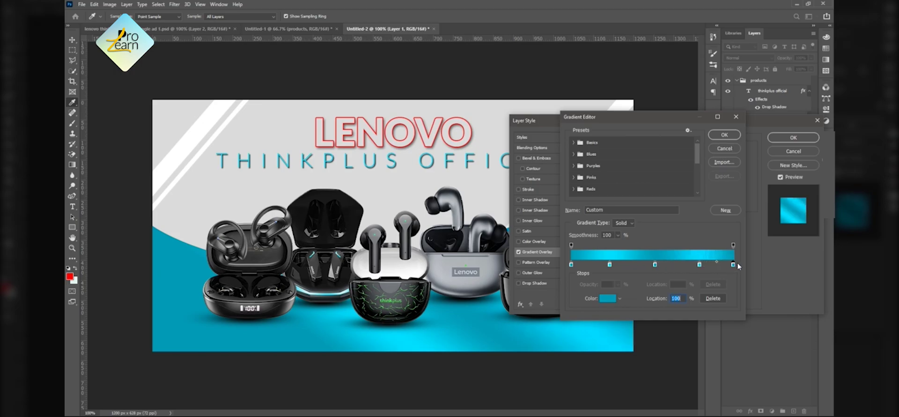
{"action": "left_click", "coordinate": [729, 137]}
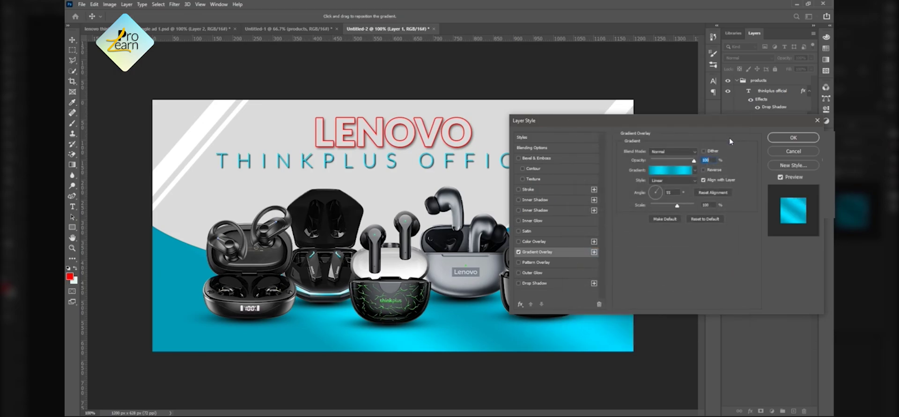
Step: Rotate the wave's gradient overlay angle toward the upper left and apply the layer style
{"action": "left_click_drag", "start_coordinate": [657, 191], "coordinate": [650, 185]}
{"action": "left_click_drag", "start_coordinate": [656, 123], "coordinate": [490, 114]}
{"action": "left_click", "coordinate": [632, 129]}
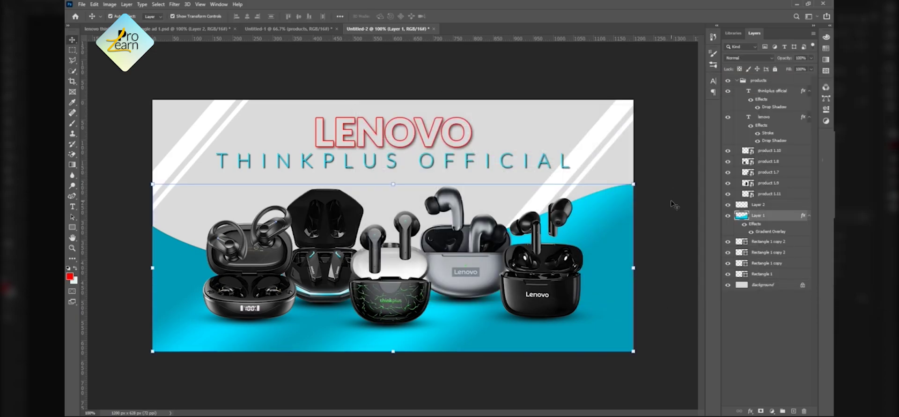